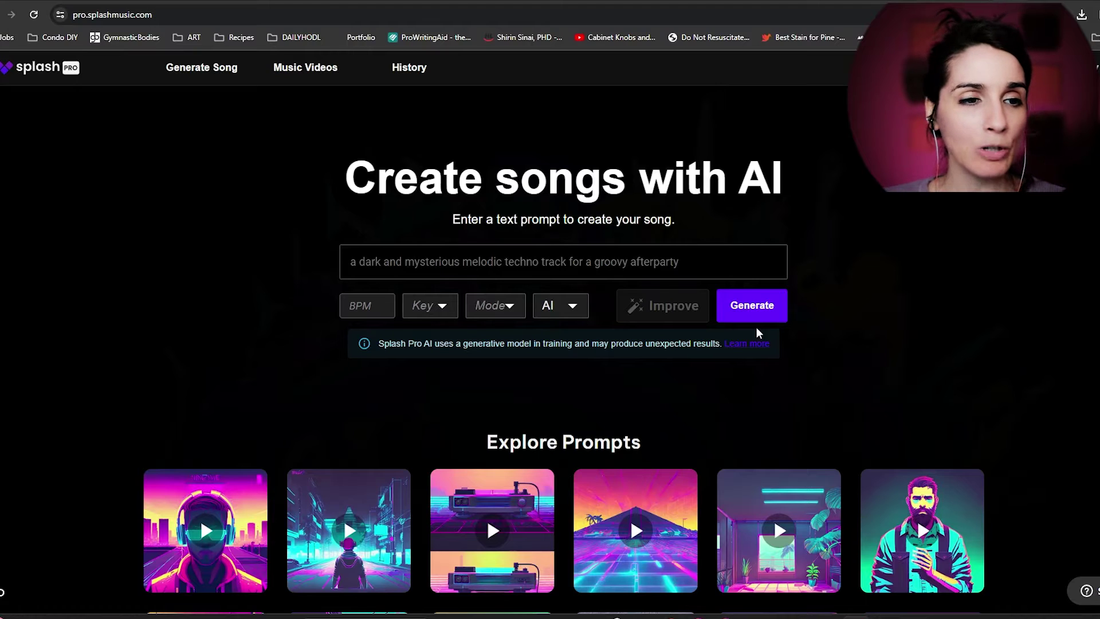
# Step: Enter the sultry jazz saxophone-and-double-bass café prompt at 75 BPM, keeping the AI model selected
pyautogui.click(533, 275)
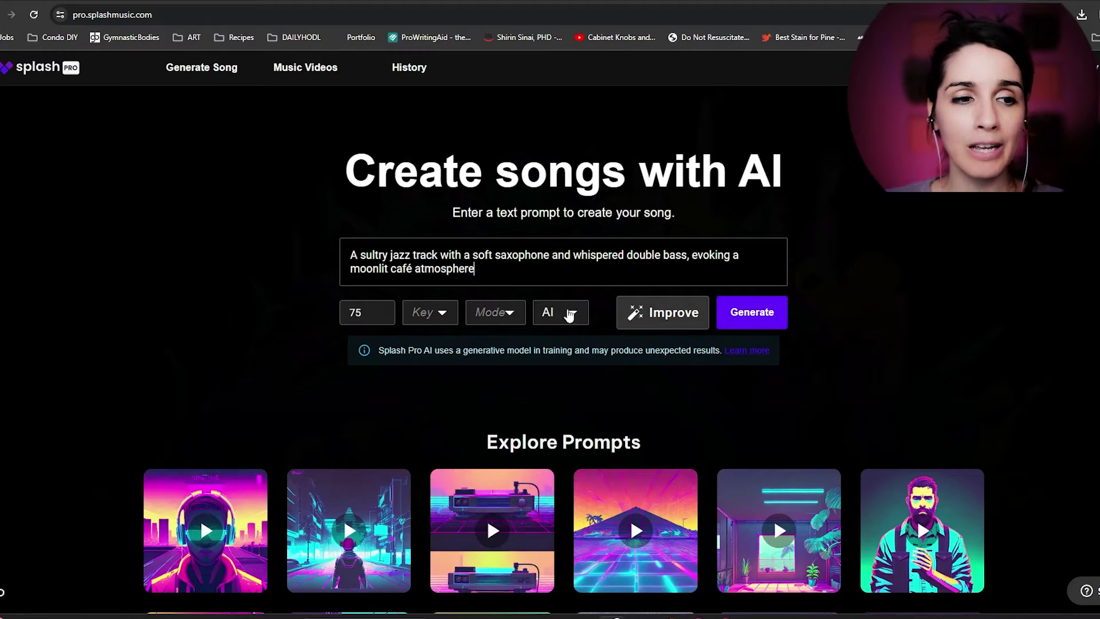
pyautogui.click(570, 312)
pyautogui.click(573, 347)
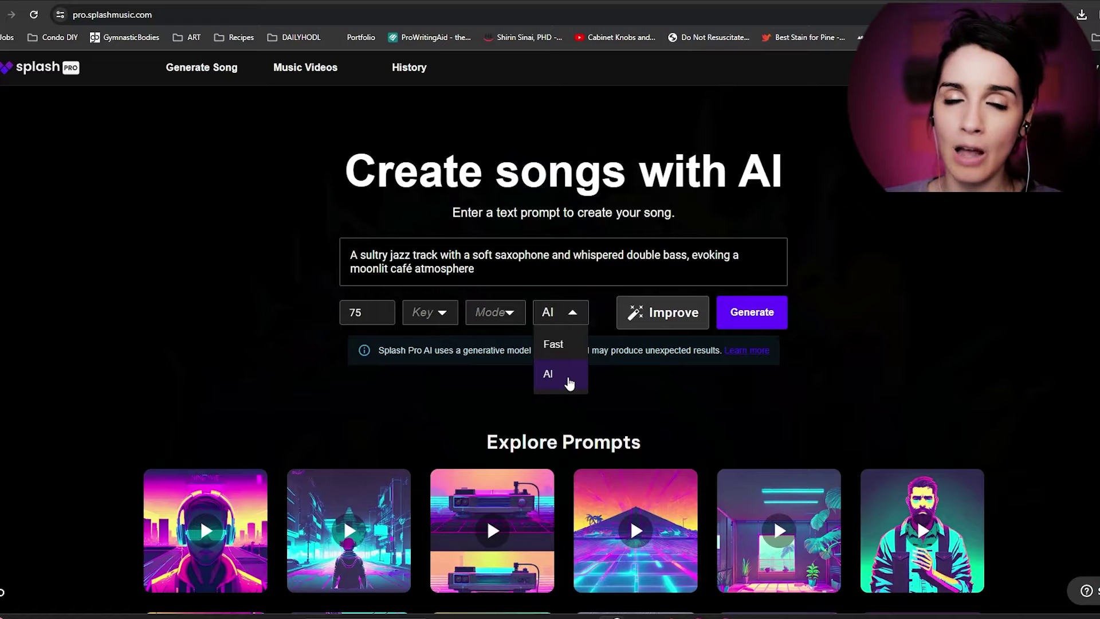
pyautogui.click(663, 393)
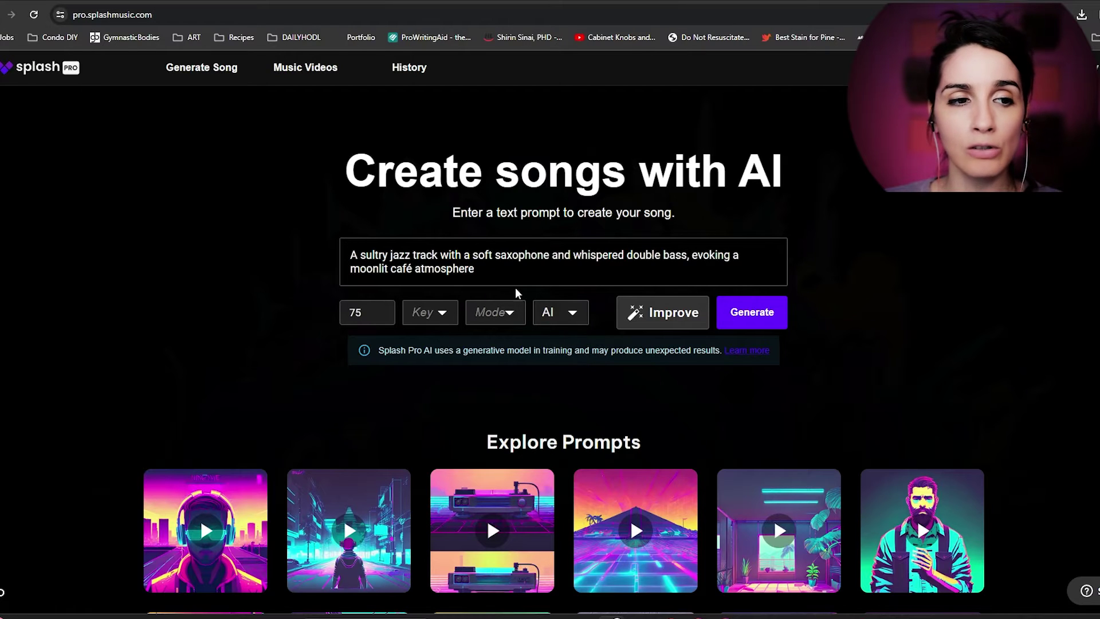
# Step: Generate the jazz samples, preview Samples 3 and 4, and load the full song library
pyautogui.click(752, 312)
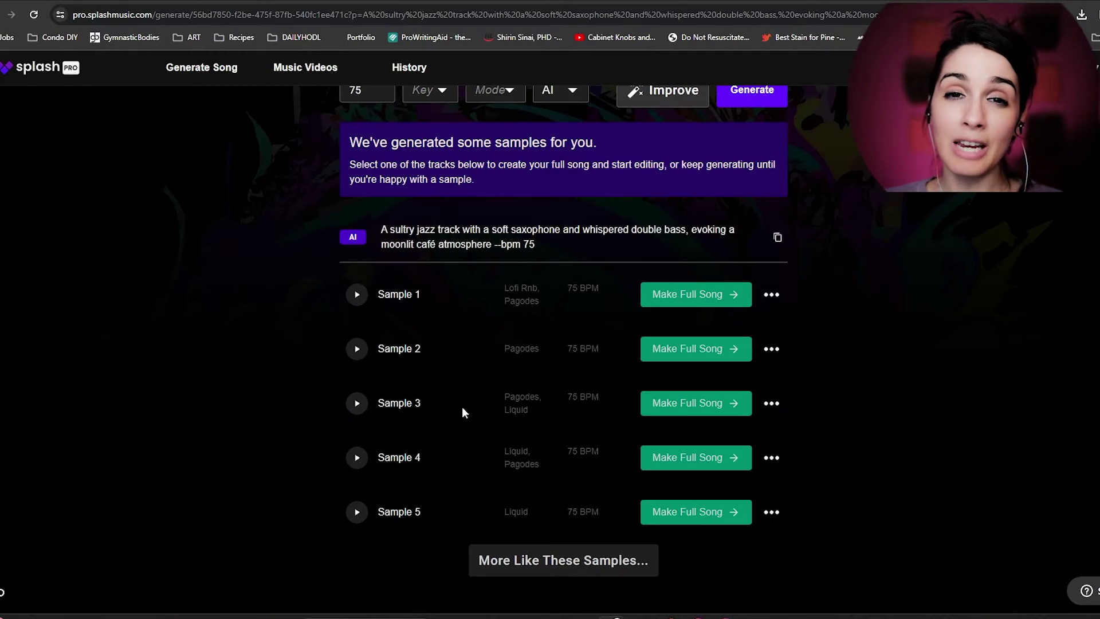
pyautogui.click(357, 405)
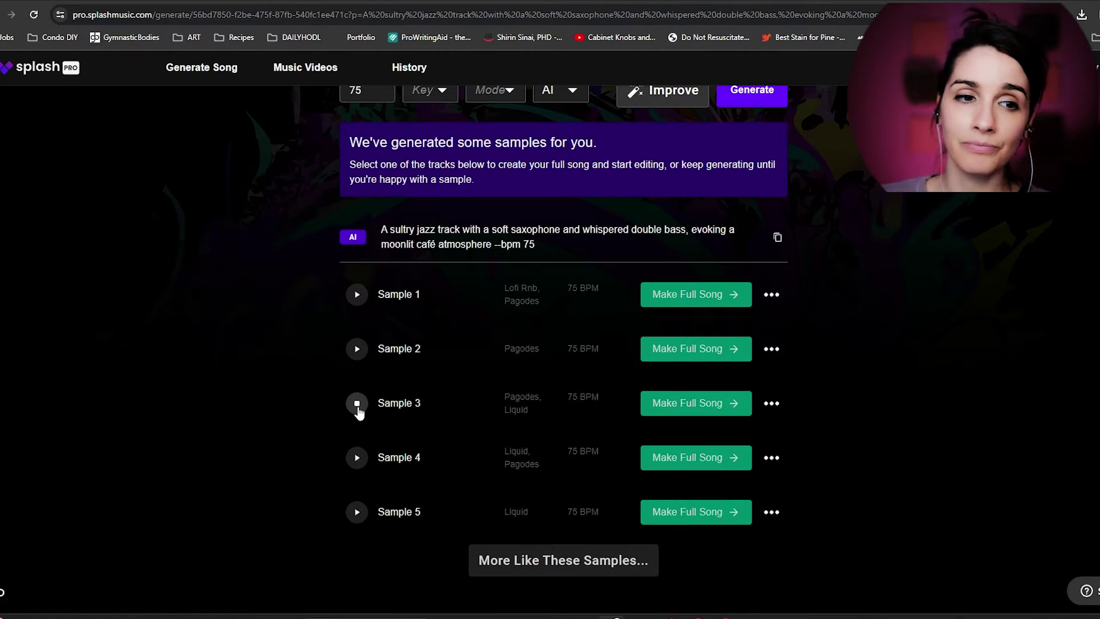
pyautogui.click(357, 457)
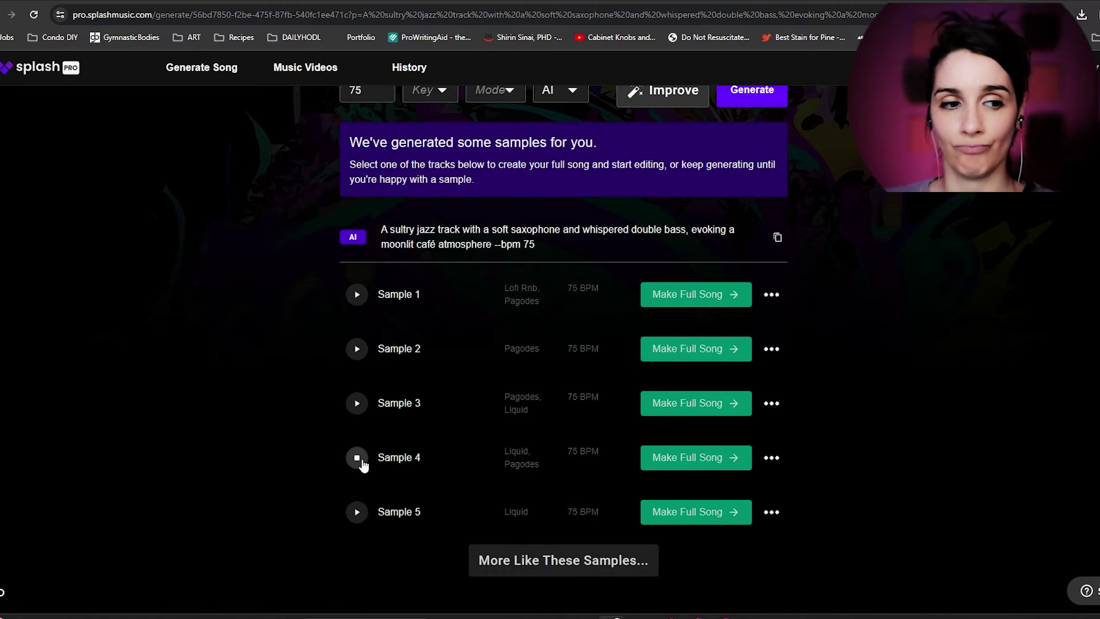
pyautogui.click(360, 460)
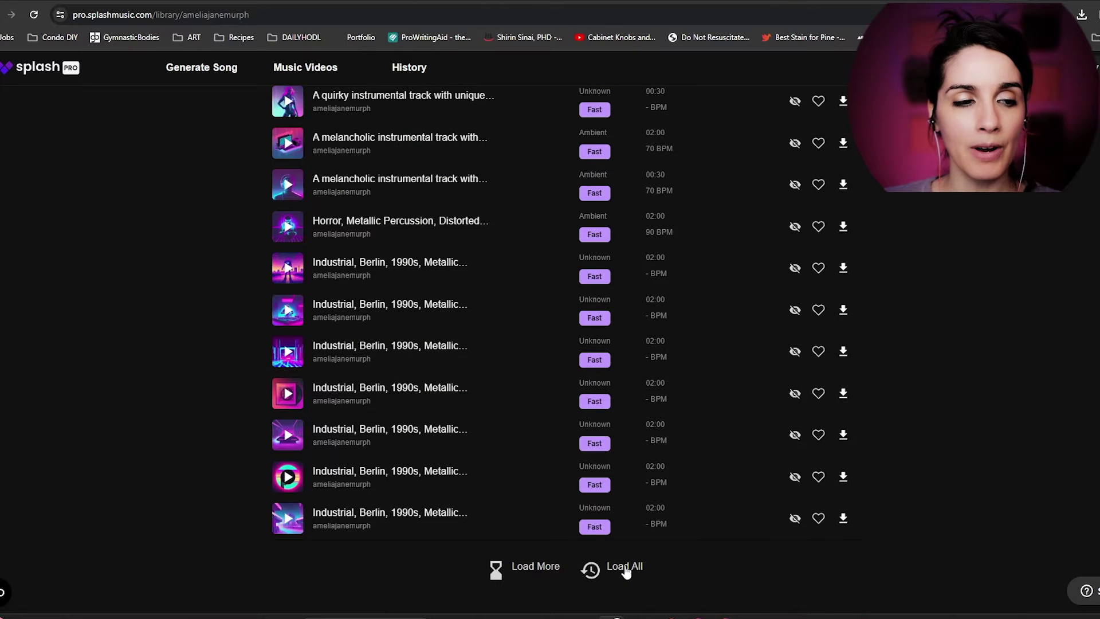
pyautogui.click(625, 567)
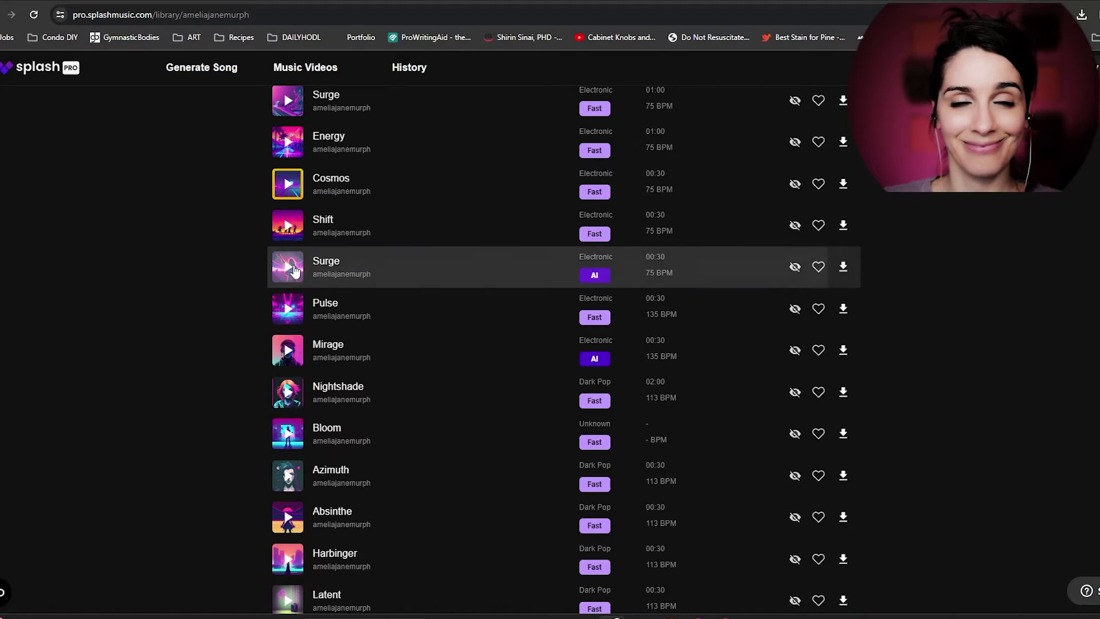
# Step: Download the Surge track as Song (mp3)
pyautogui.click(844, 267)
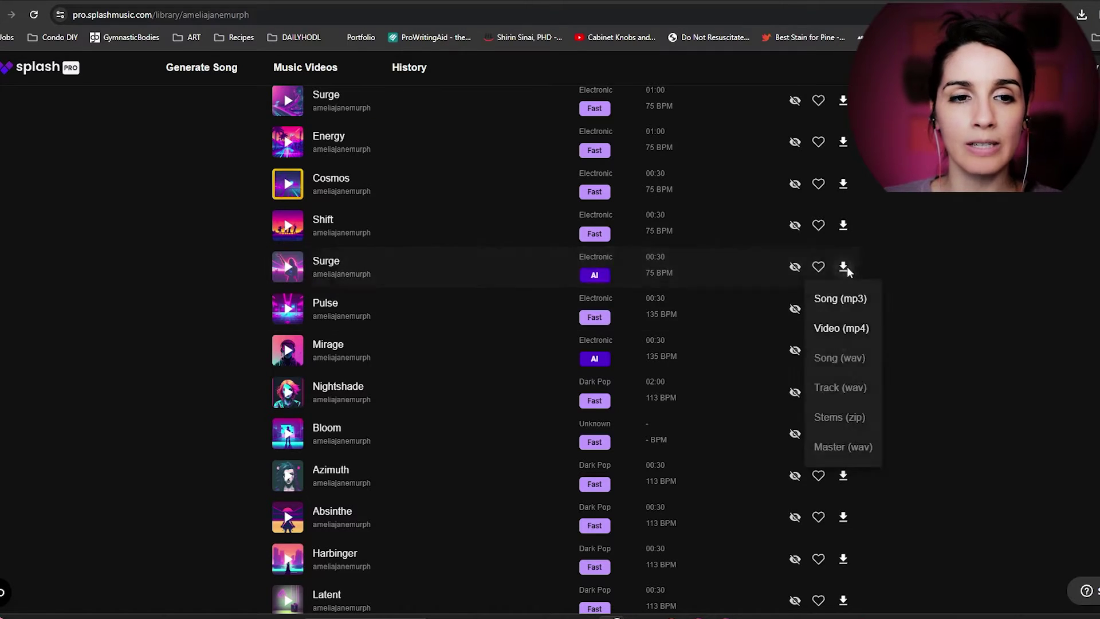
pyautogui.click(846, 299)
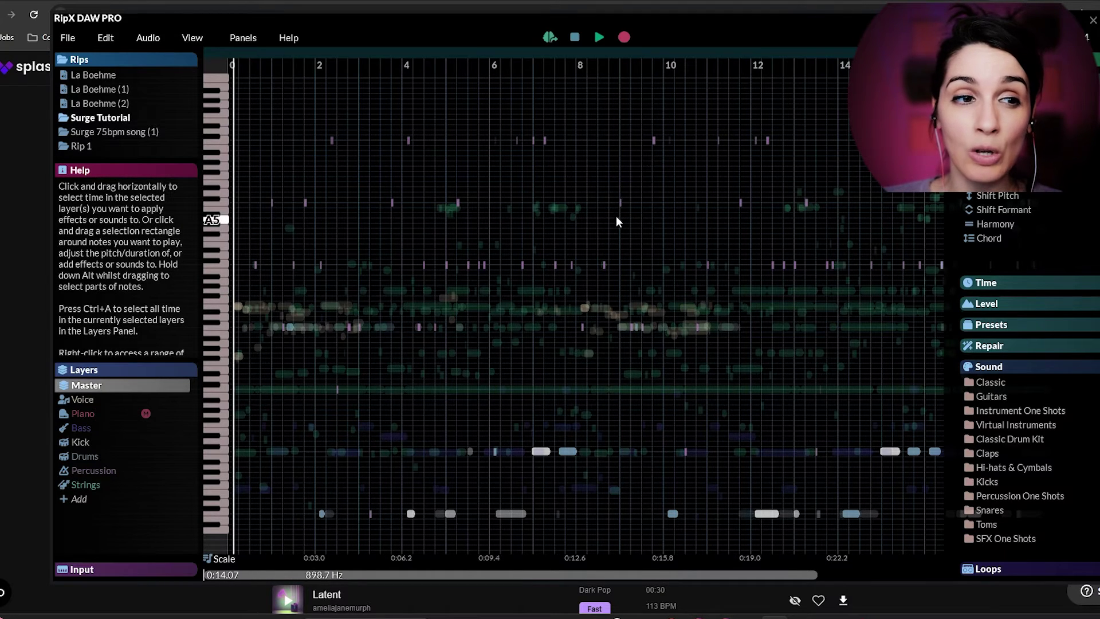
# Step: Select a single note in the ripped Surge Tutorial mix
pyautogui.click(450, 209)
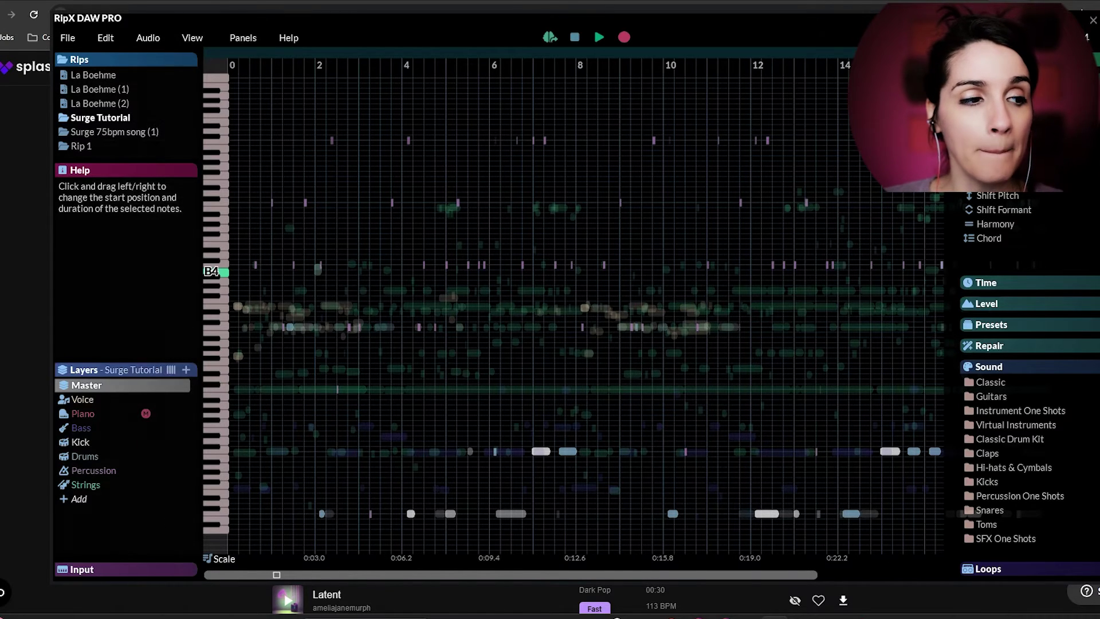
# Step: View the Voice, Bass, Kick and Percussion layers' notes in turn, ending back on Voice
pyautogui.click(83, 399)
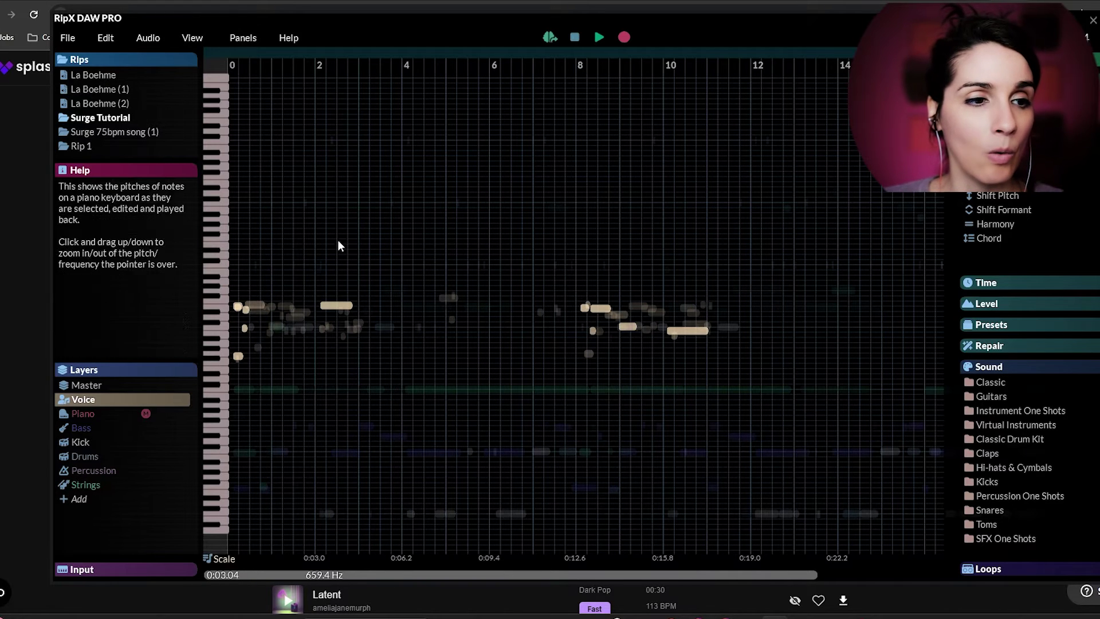
pyautogui.click(81, 427)
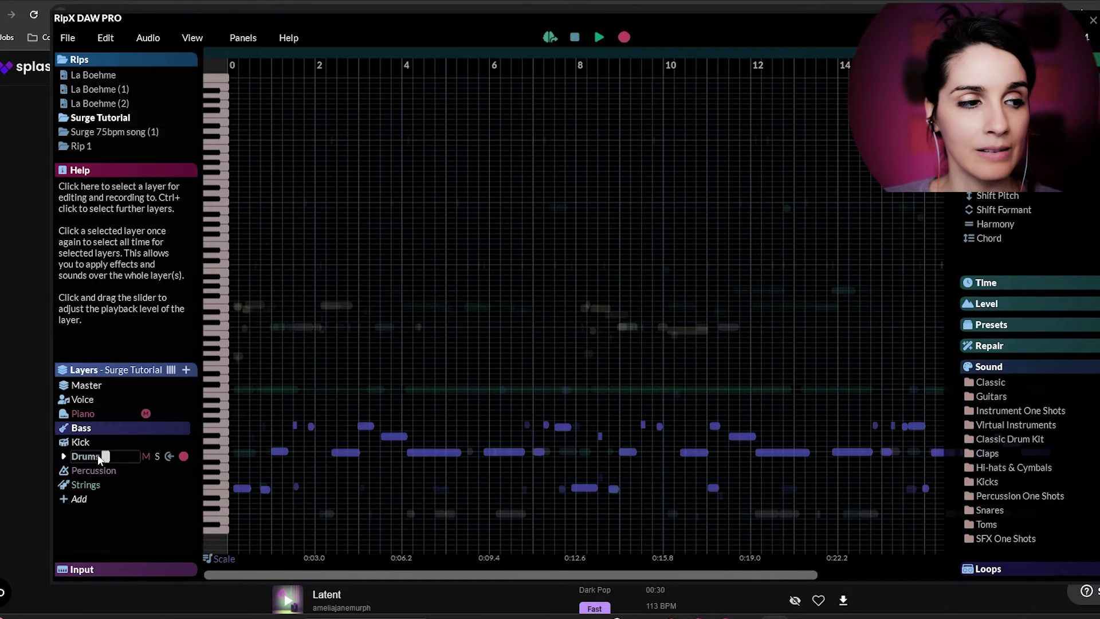
pyautogui.click(86, 443)
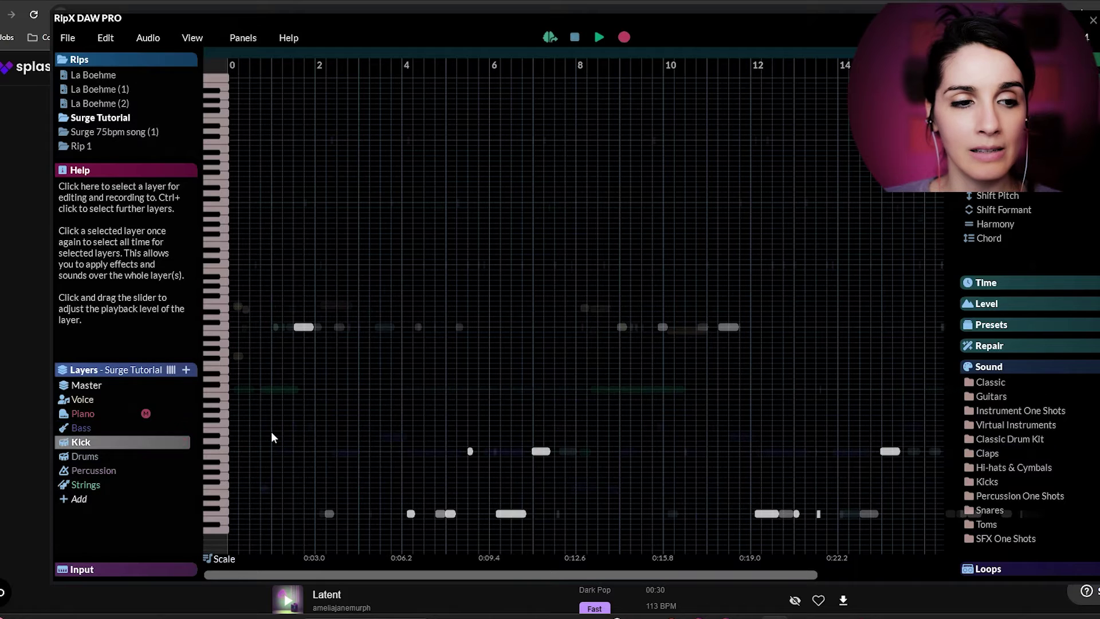
pyautogui.click(90, 472)
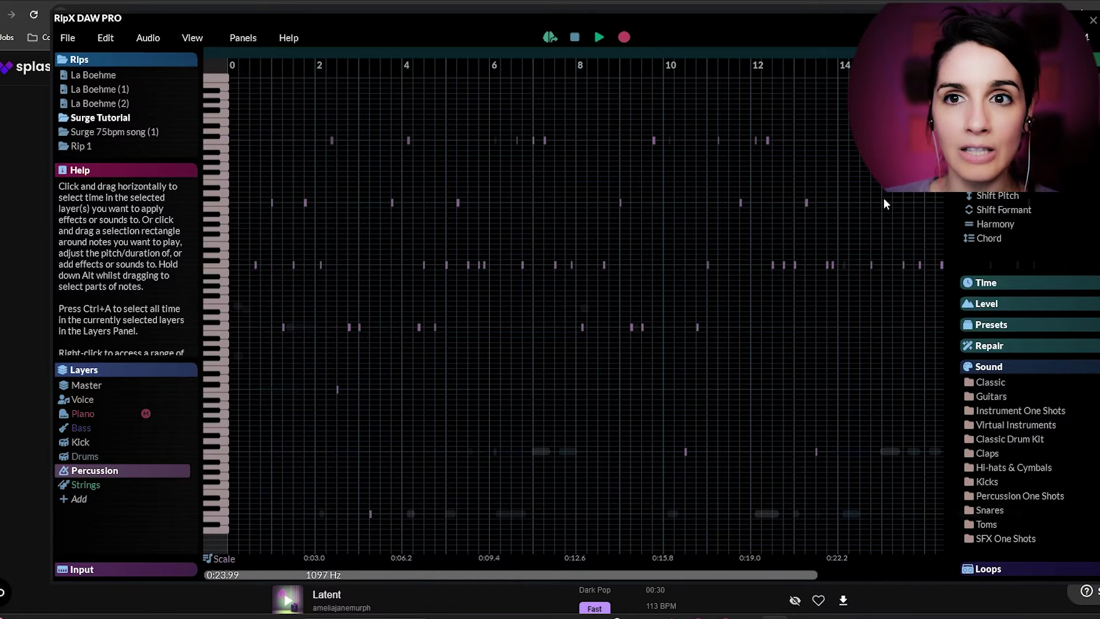
pyautogui.click(82, 399)
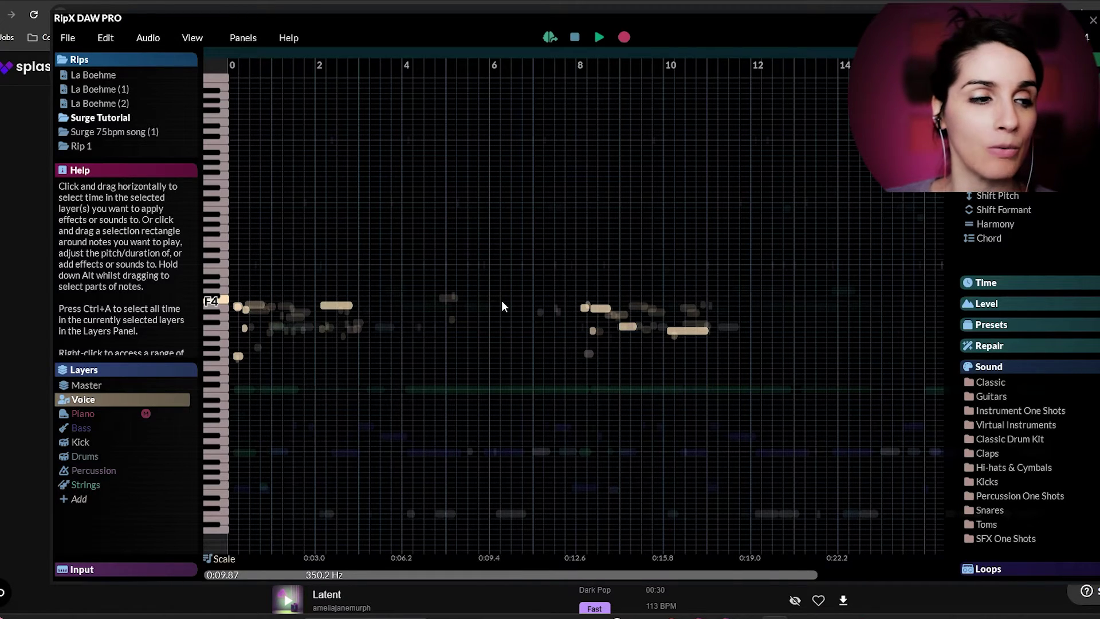
# Step: Undo the last vocal note edit and play back the vocal line
pyautogui.hotkey('ctrl', 'z')
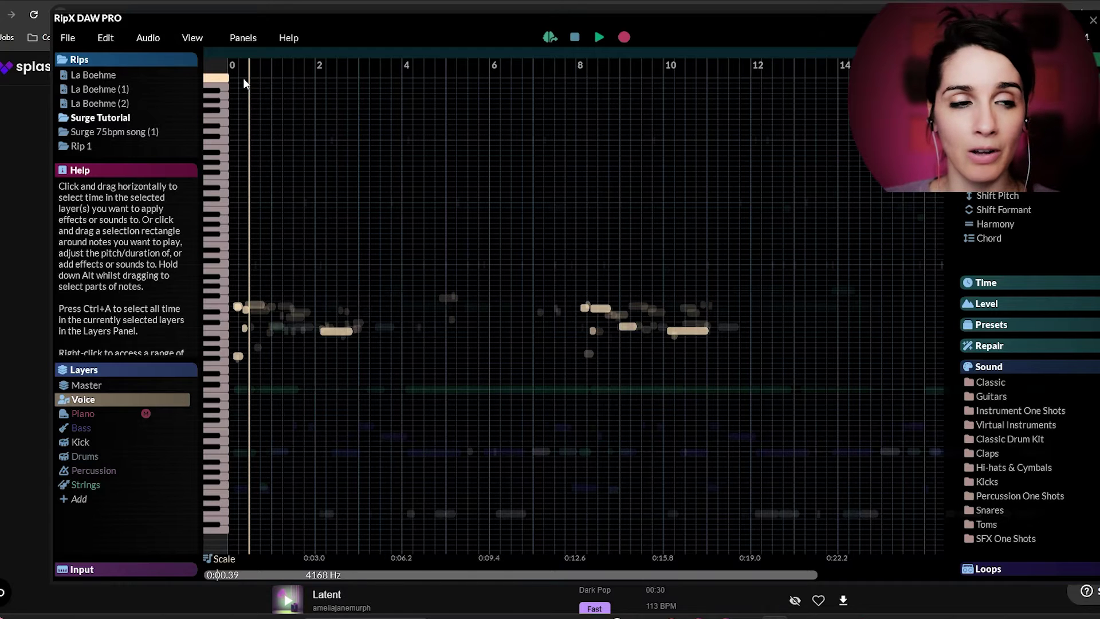
pyautogui.press('space')
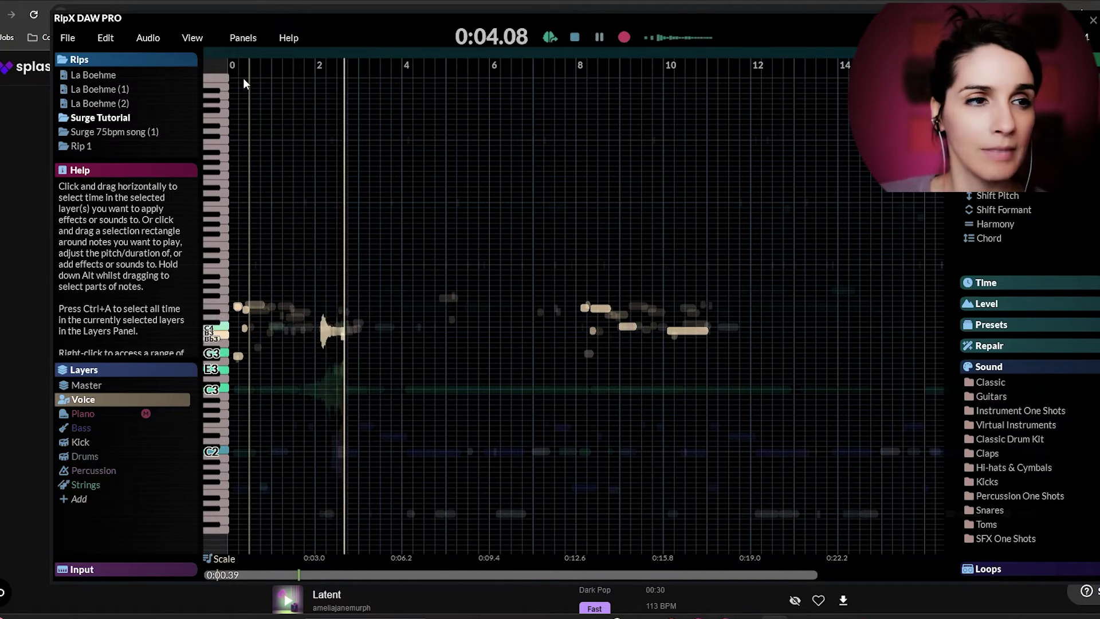
pyautogui.press('space')
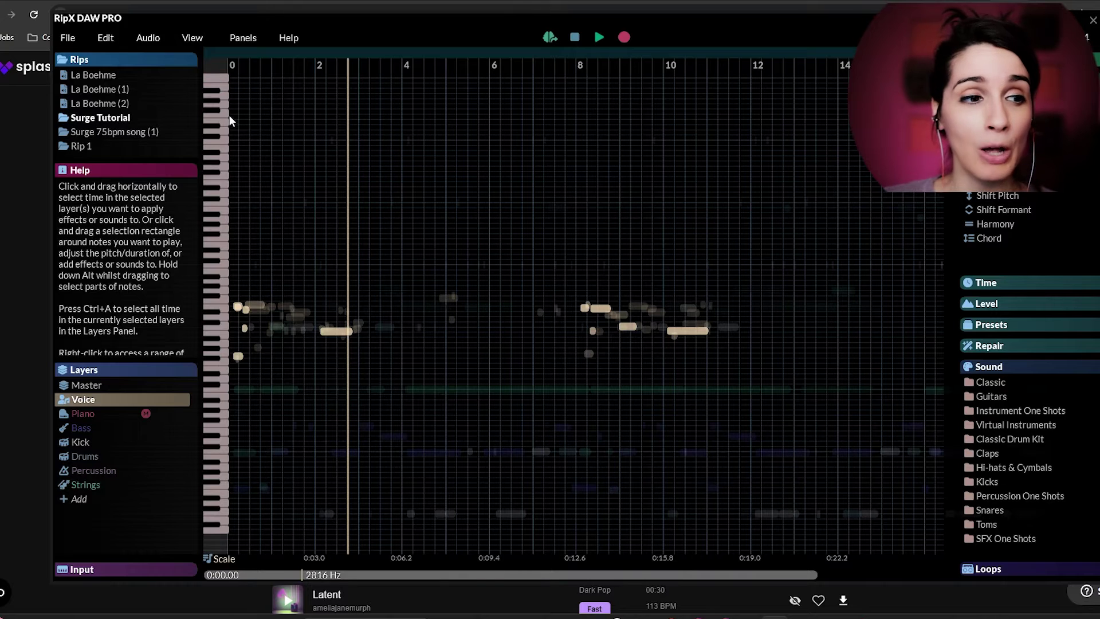
# Step: Raise the vocal note near bar 2 from B3 to E4, audition it, then return it to B3
pyautogui.click(340, 335)
pyautogui.moveTo(339, 335); pyautogui.dragTo(338, 308)
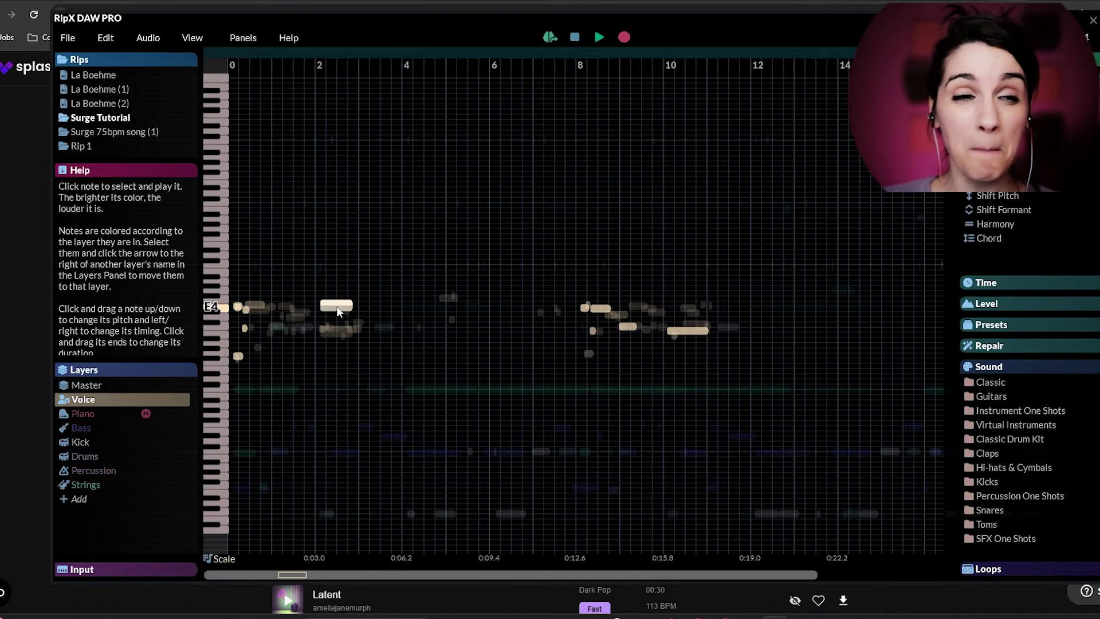
pyautogui.click(258, 85)
pyautogui.click(243, 85)
pyautogui.press('space')
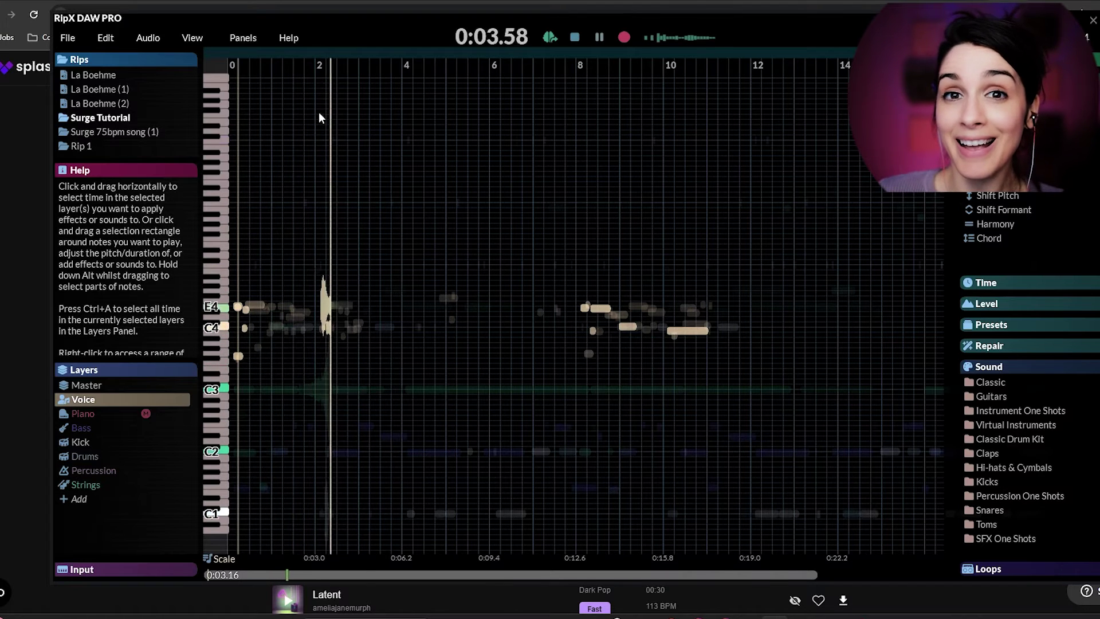
pyautogui.press('space')
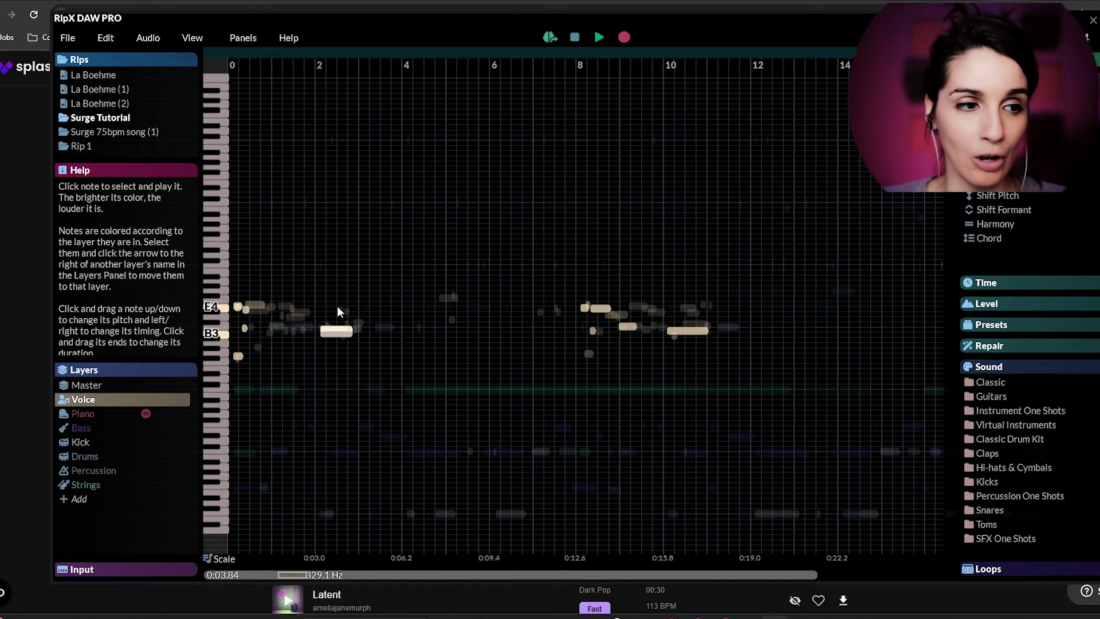
pyautogui.moveTo(337, 307); pyautogui.dragTo(337, 333)
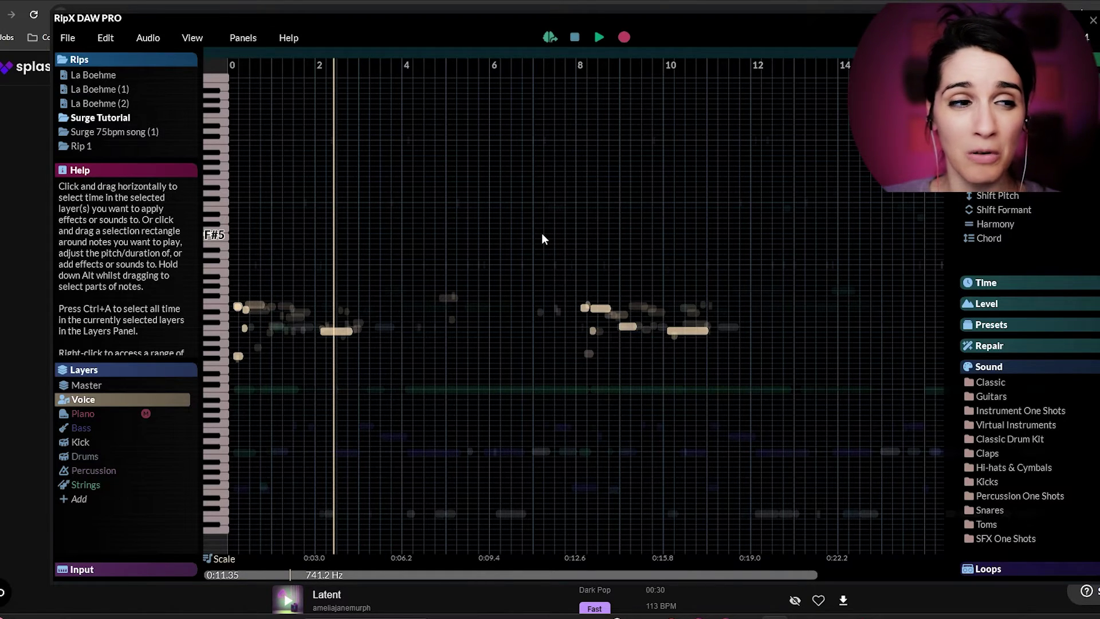
# Step: Solo the Strings layer and play it back
pyautogui.click(86, 487)
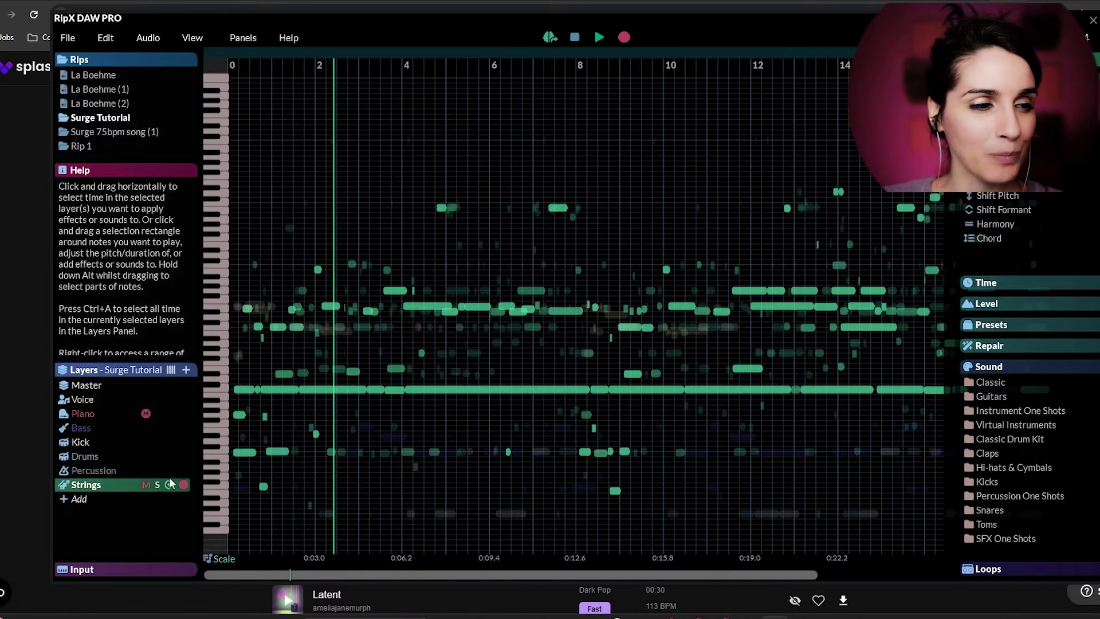
pyautogui.click(158, 485)
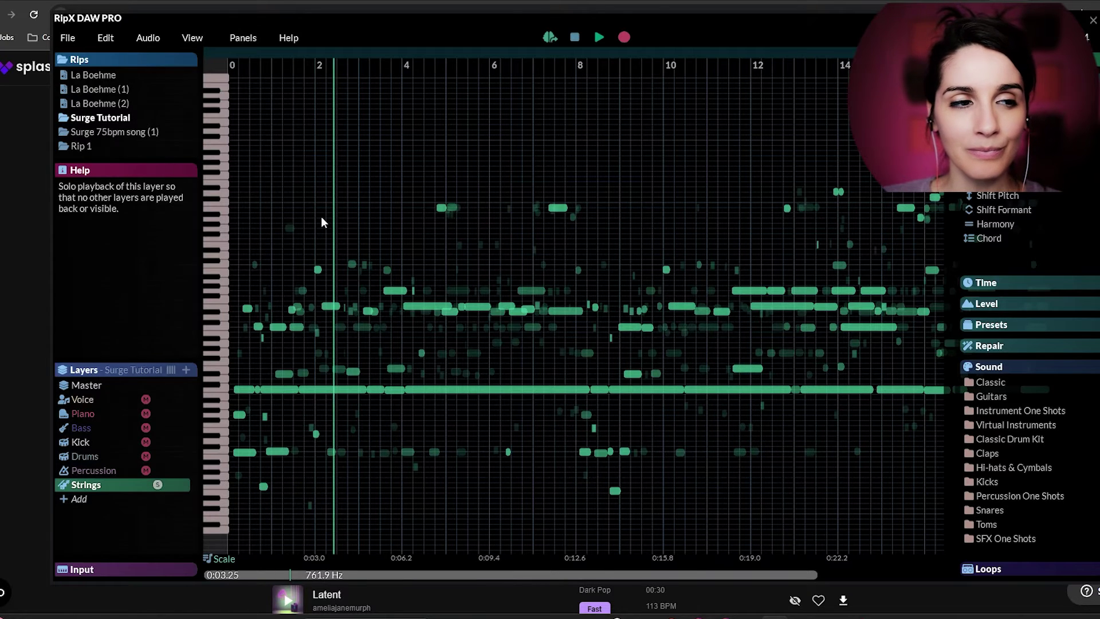
pyautogui.press('space')
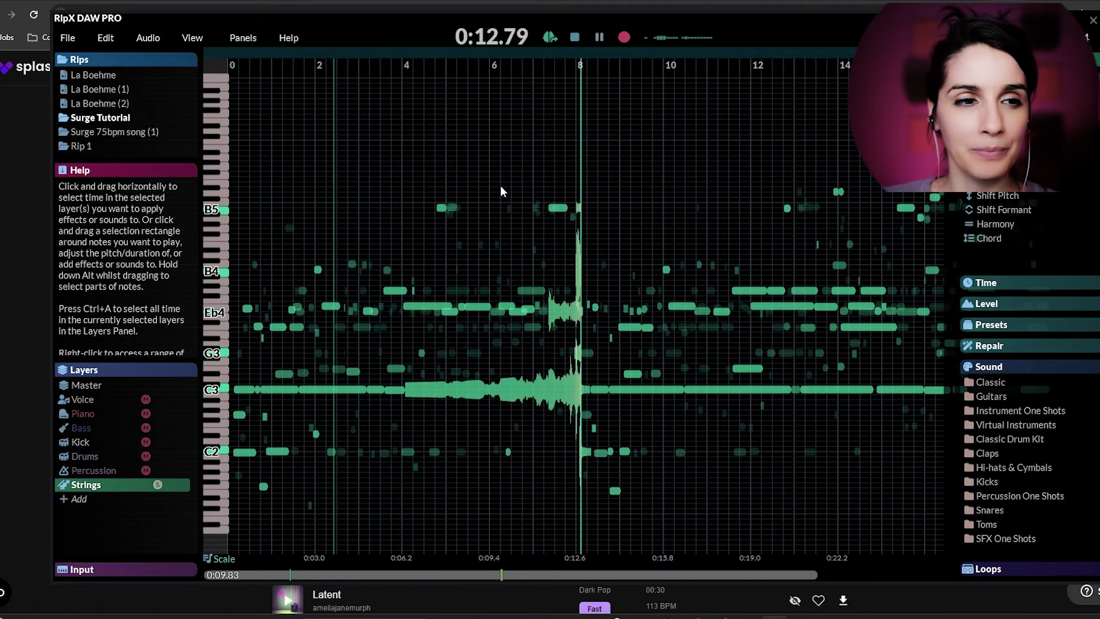
pyautogui.press('space')
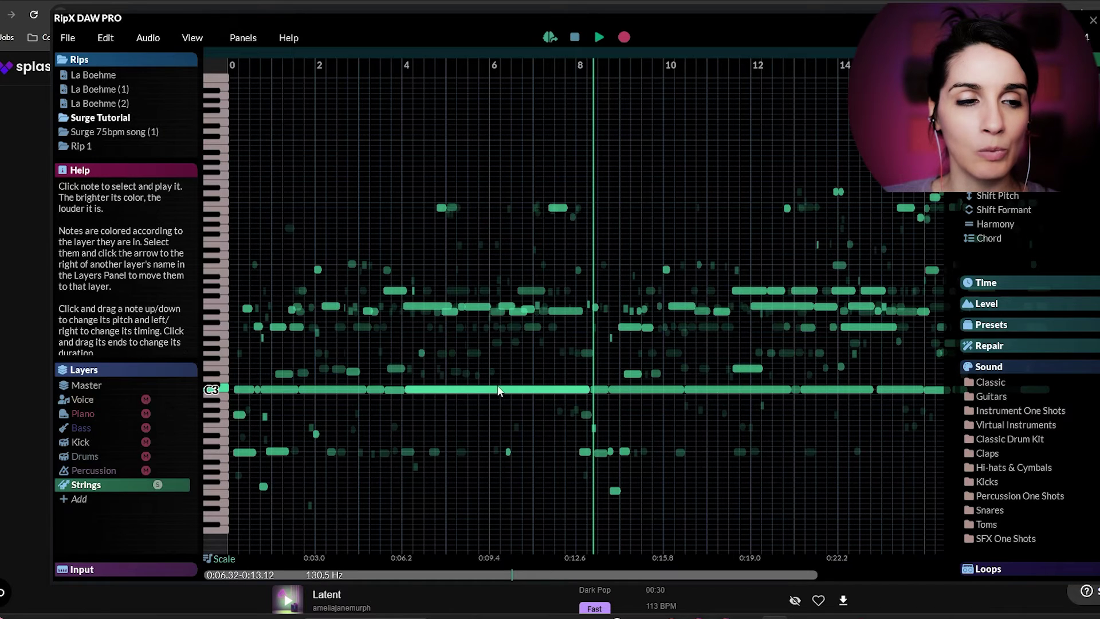
# Step: Audition the long C3 note, then box-select the unwanted notes and delete them
pyautogui.click(516, 388)
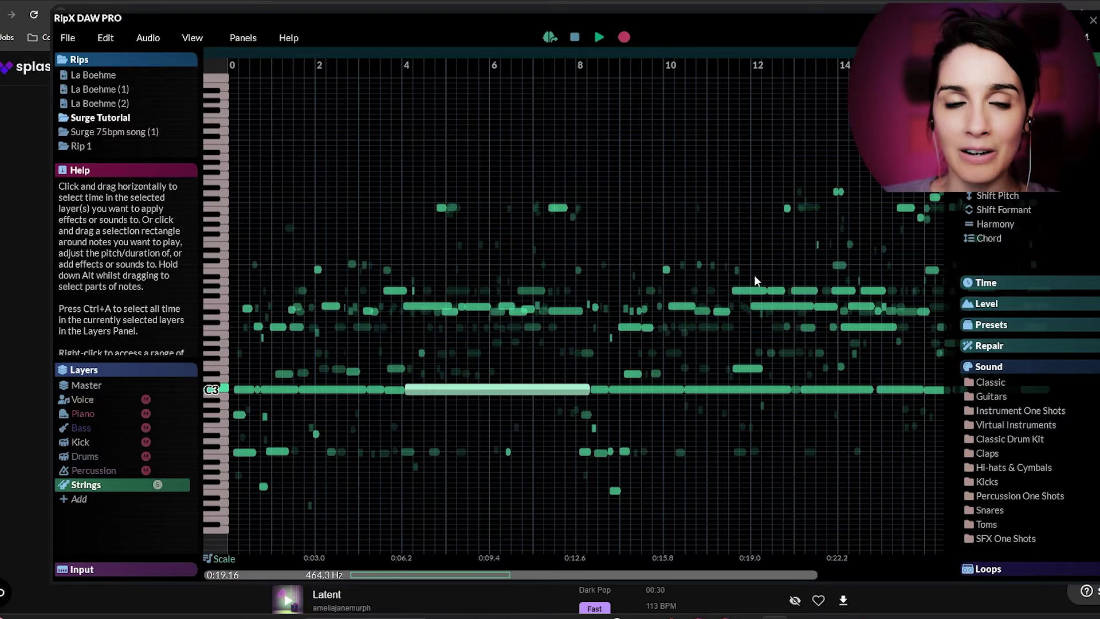
pyautogui.moveTo(105, 400)
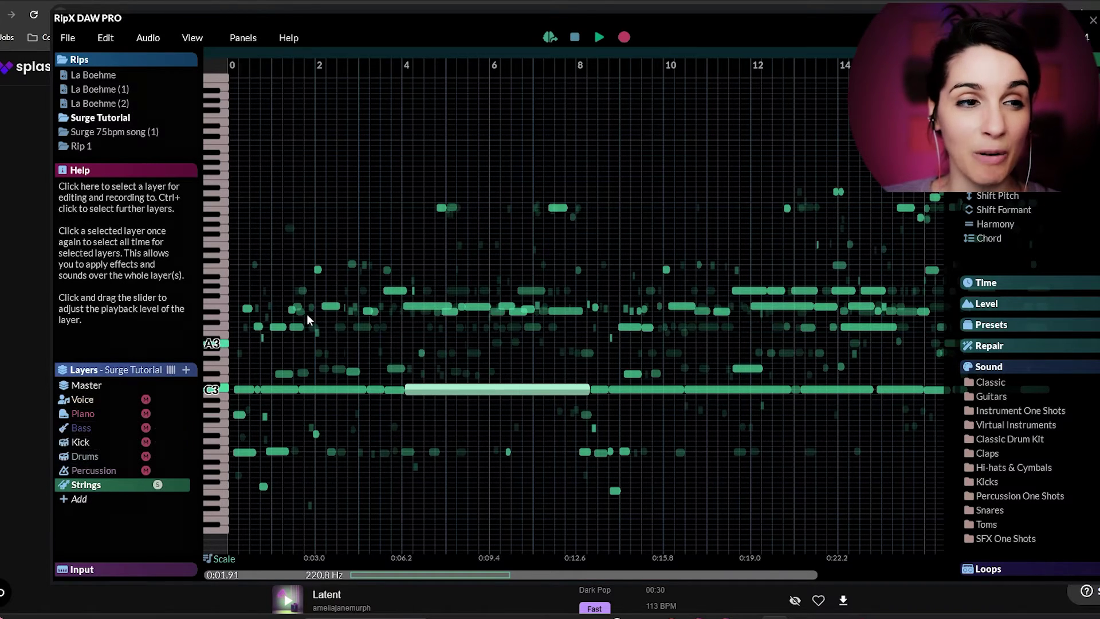
pyautogui.moveTo(235, 150); pyautogui.dragTo(924, 386)
pyautogui.press('Delete')
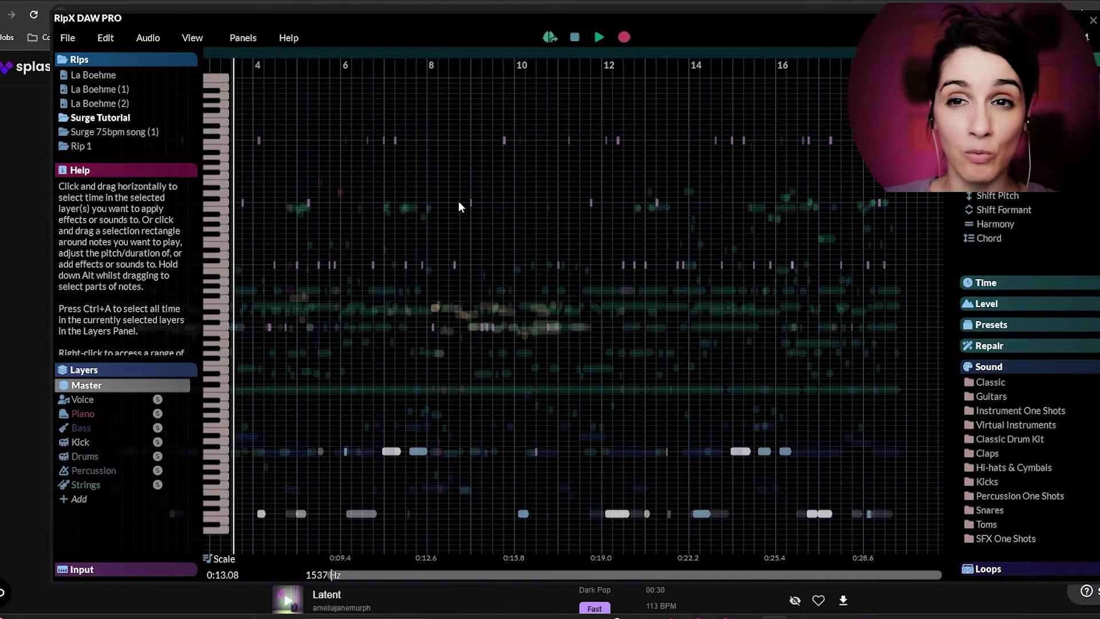
# Step: Play through the cleaned rip, then open File > Export for the stems
pyautogui.moveTo(121, 131)
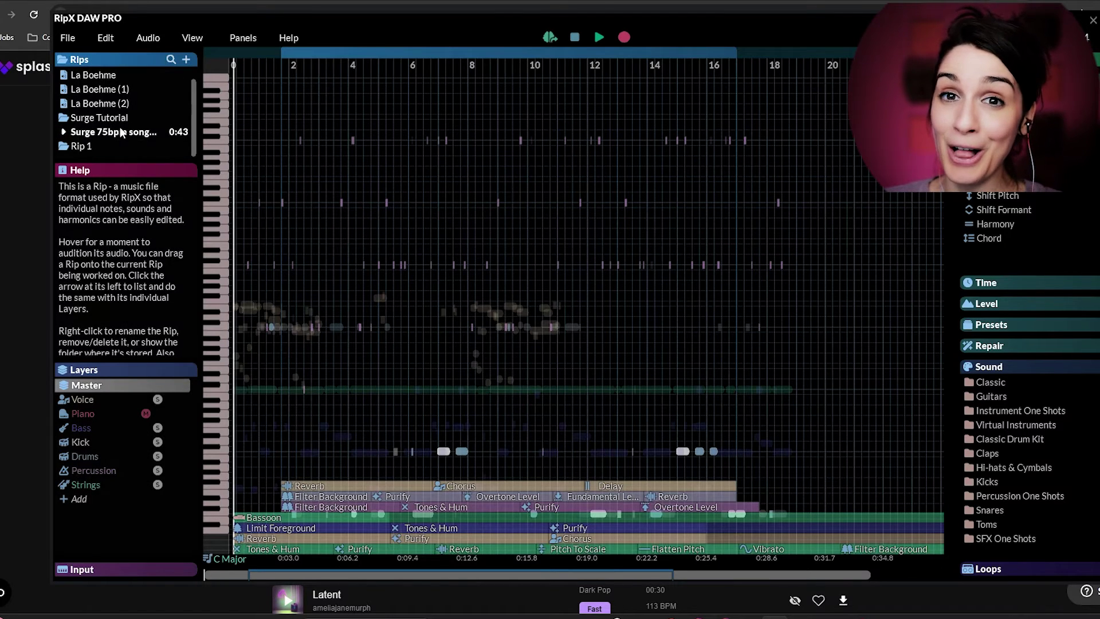
pyautogui.press('space')
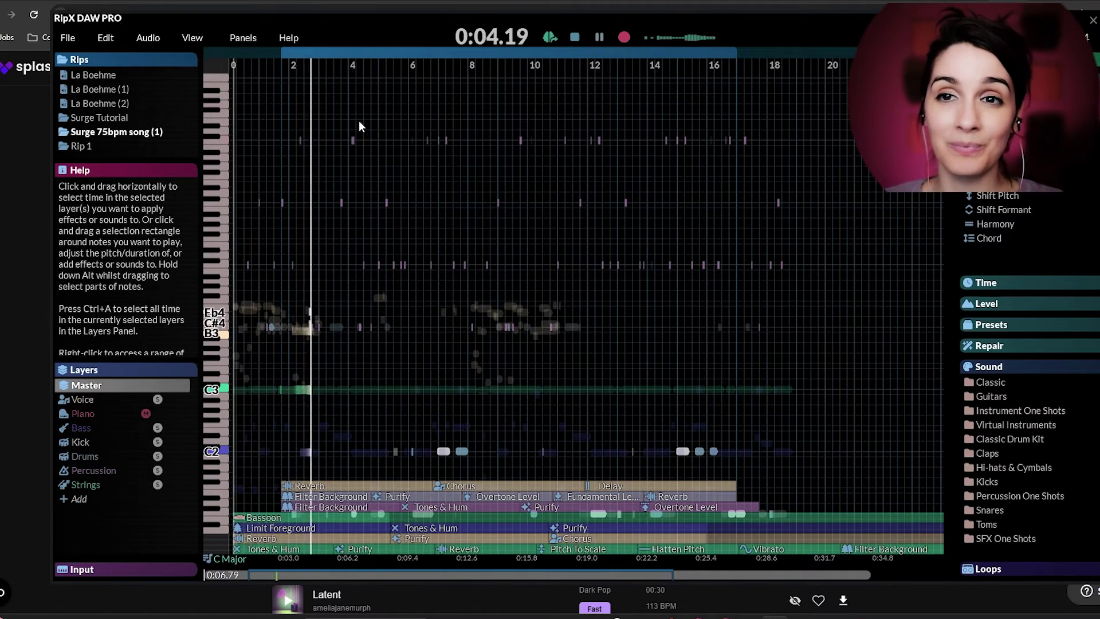
pyautogui.press('space')
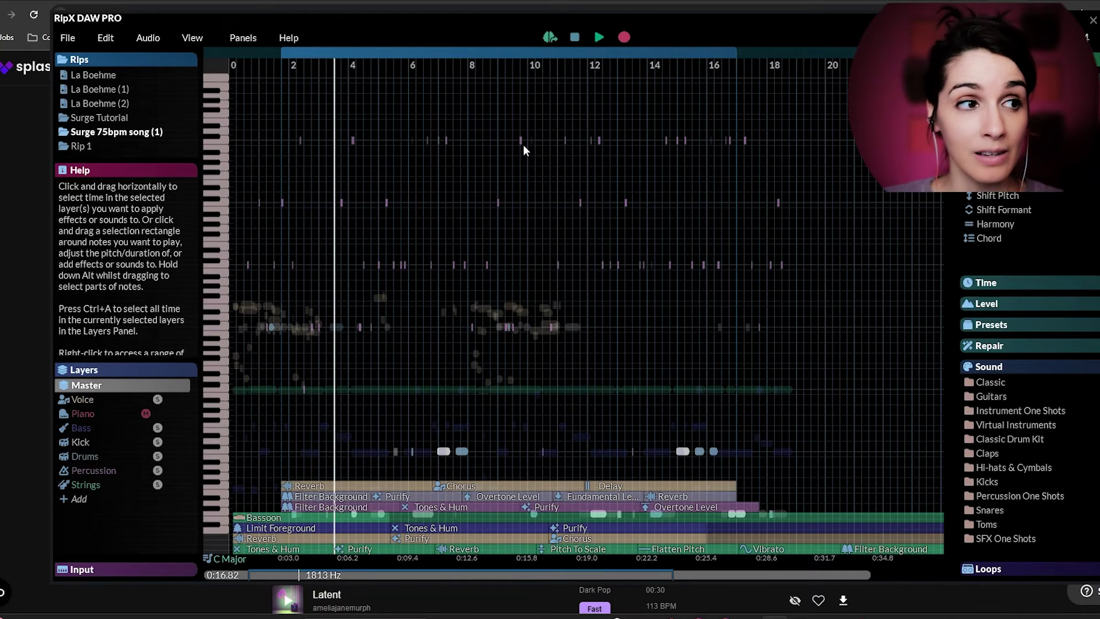
pyautogui.click(62, 37)
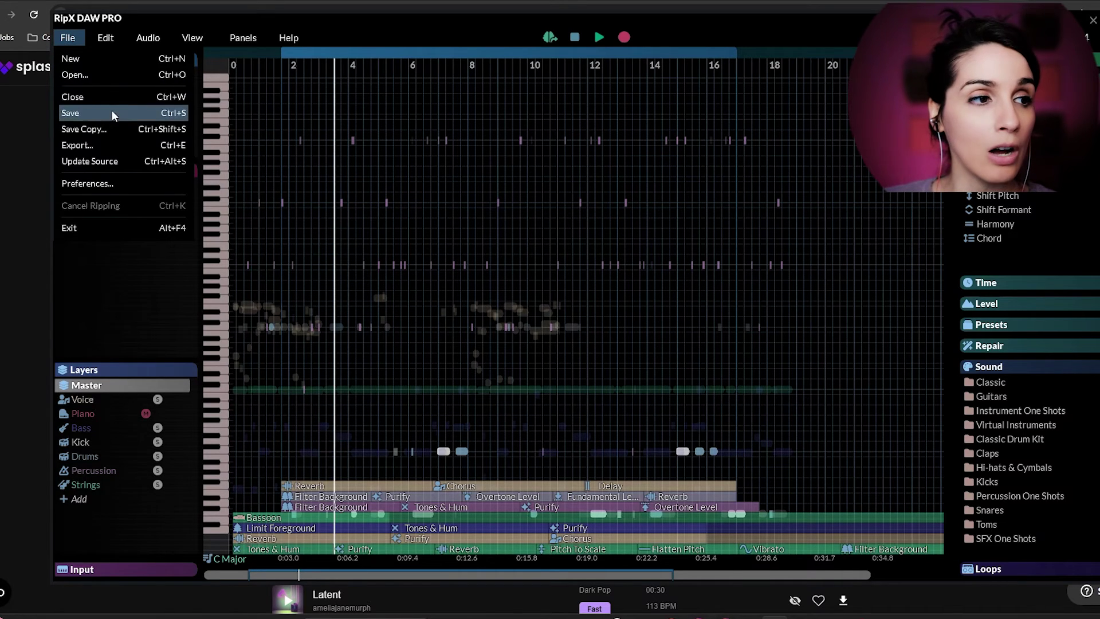
pyautogui.click(113, 143)
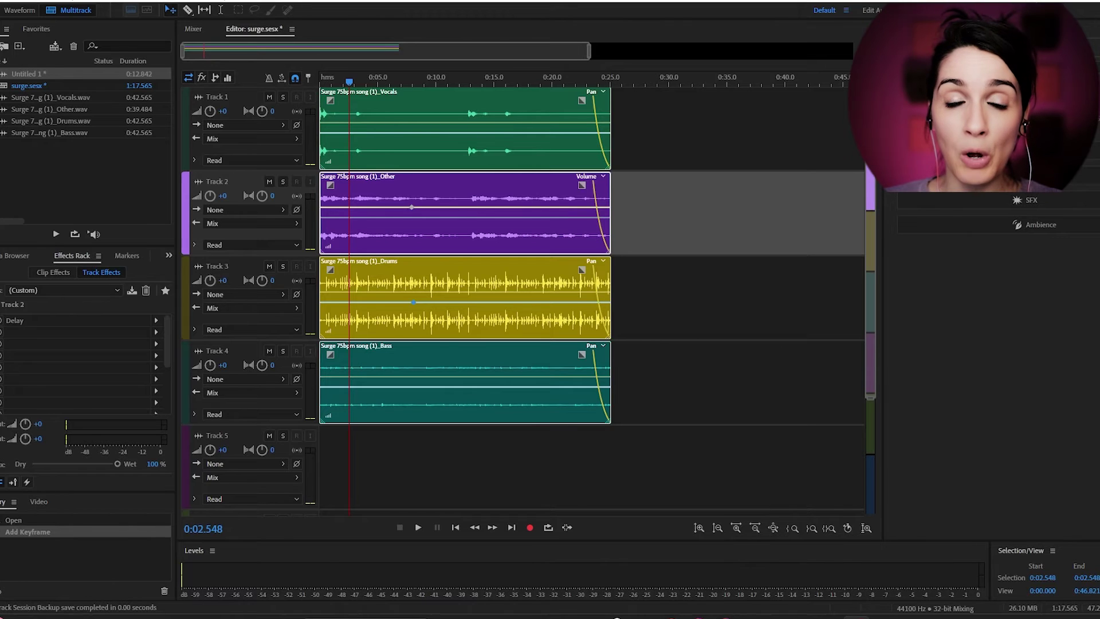
# Step: Play the mix and enable Dynamics Processing, Parametric Equalizer and FFT Filter on the Drums track
pyautogui.press('space')
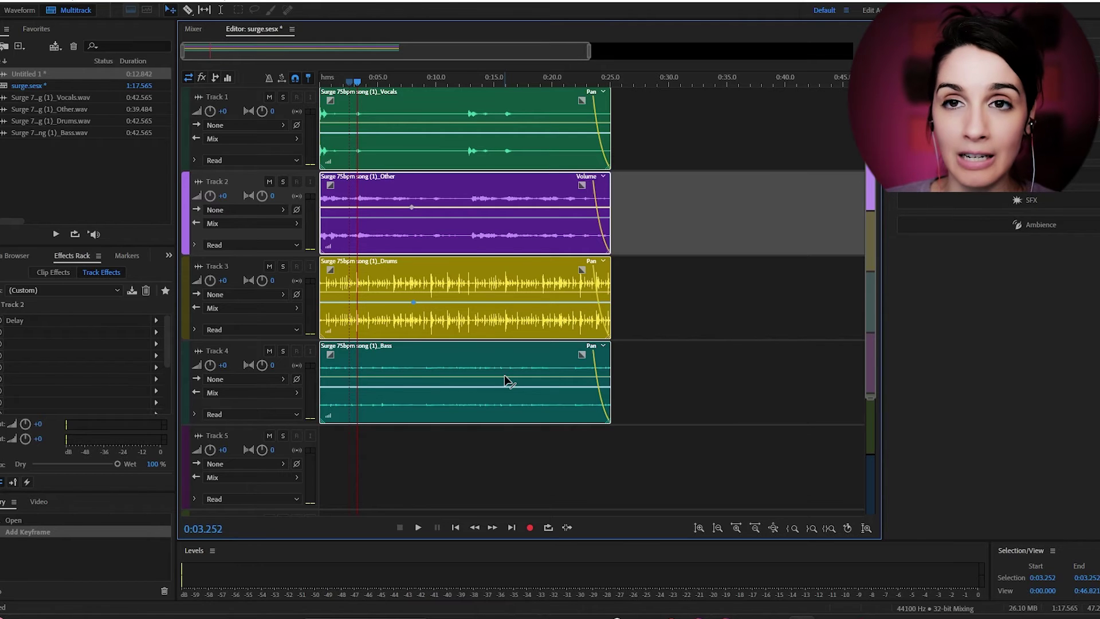
pyautogui.click(450, 291)
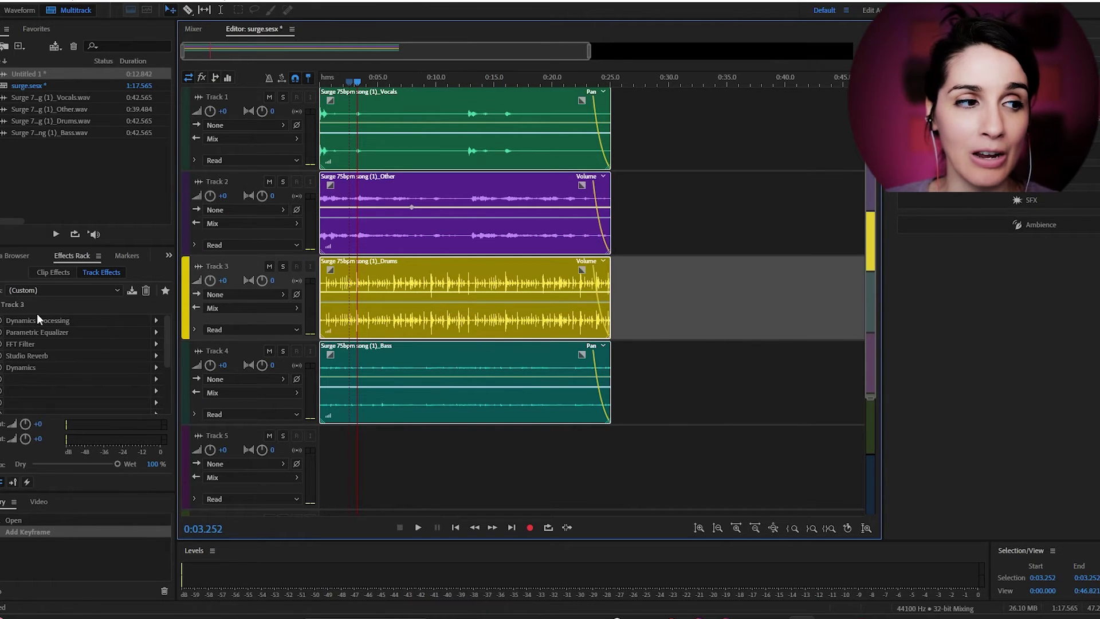
pyautogui.click(156, 321)
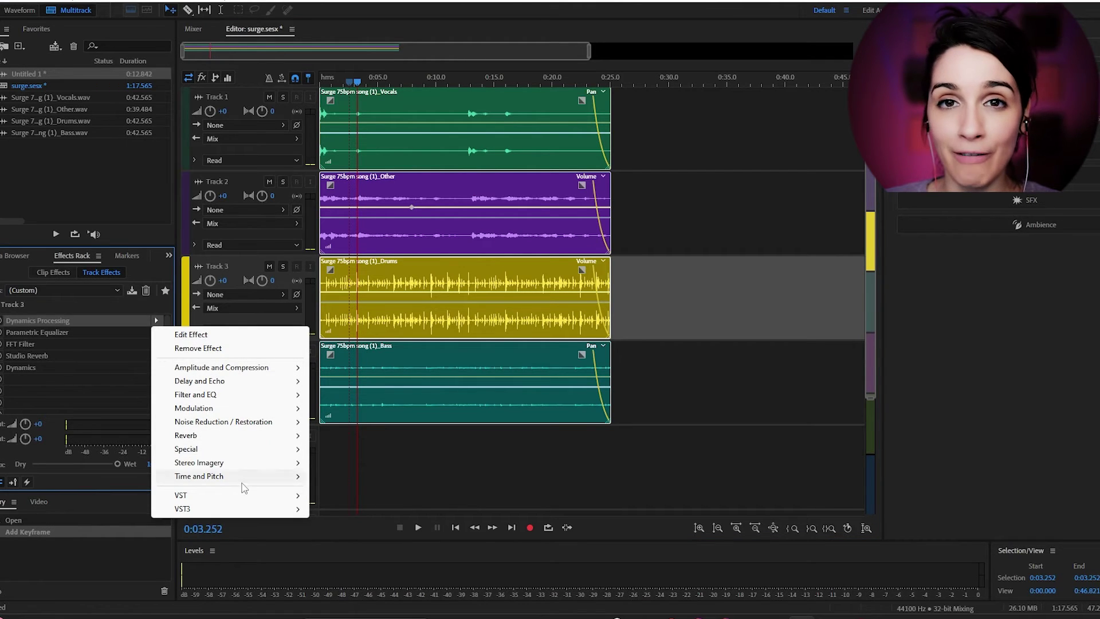
pyautogui.click(412, 308)
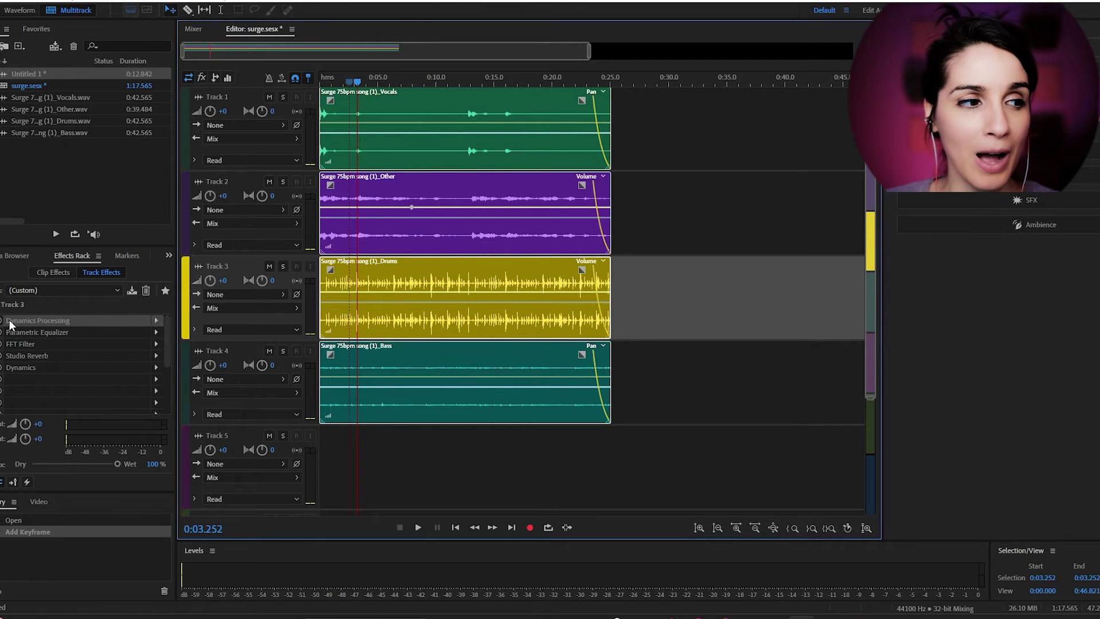
pyautogui.click(1, 322)
pyautogui.click(2, 335)
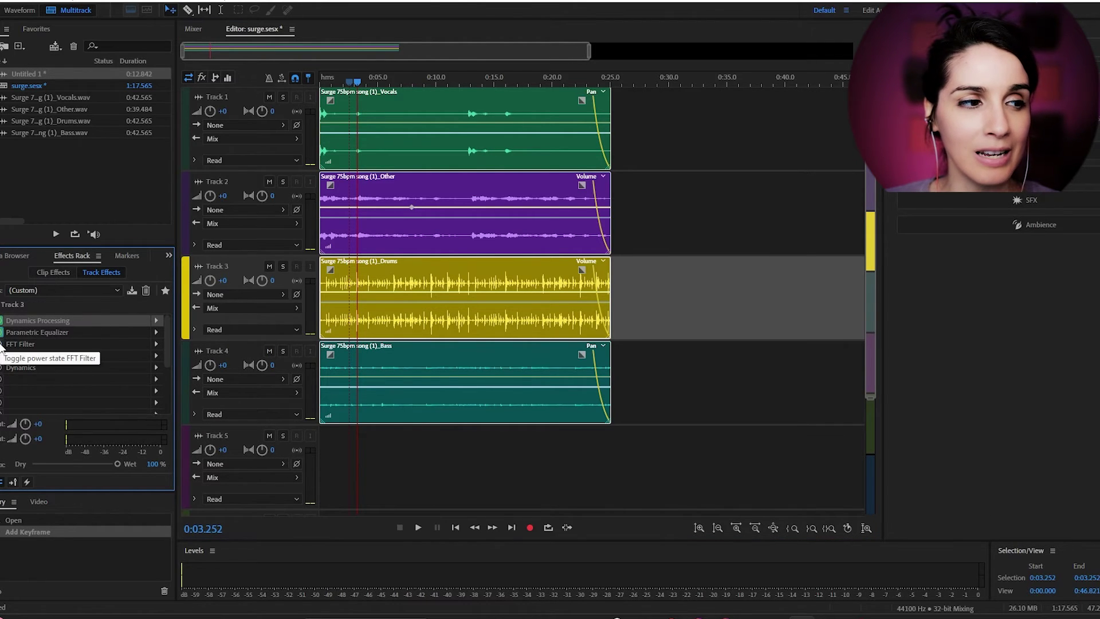
pyautogui.click(2, 346)
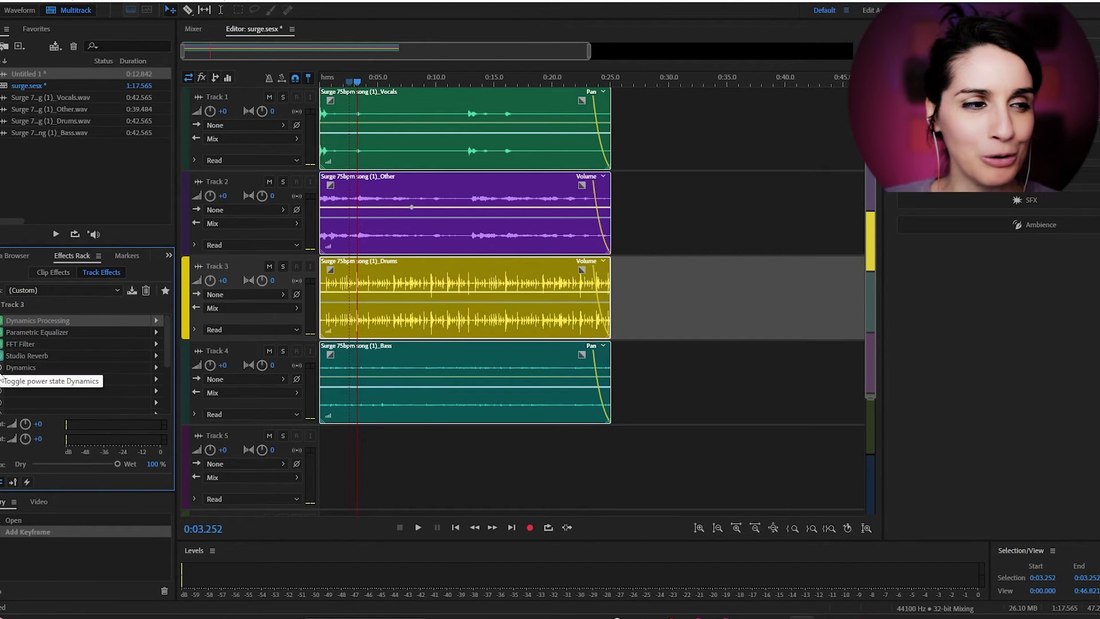
# Step: Add a volume keyframe on the Drums clip and preview the mix with the drum effects
pyautogui.click(437, 223)
pyautogui.click(417, 292)
pyautogui.press('space')
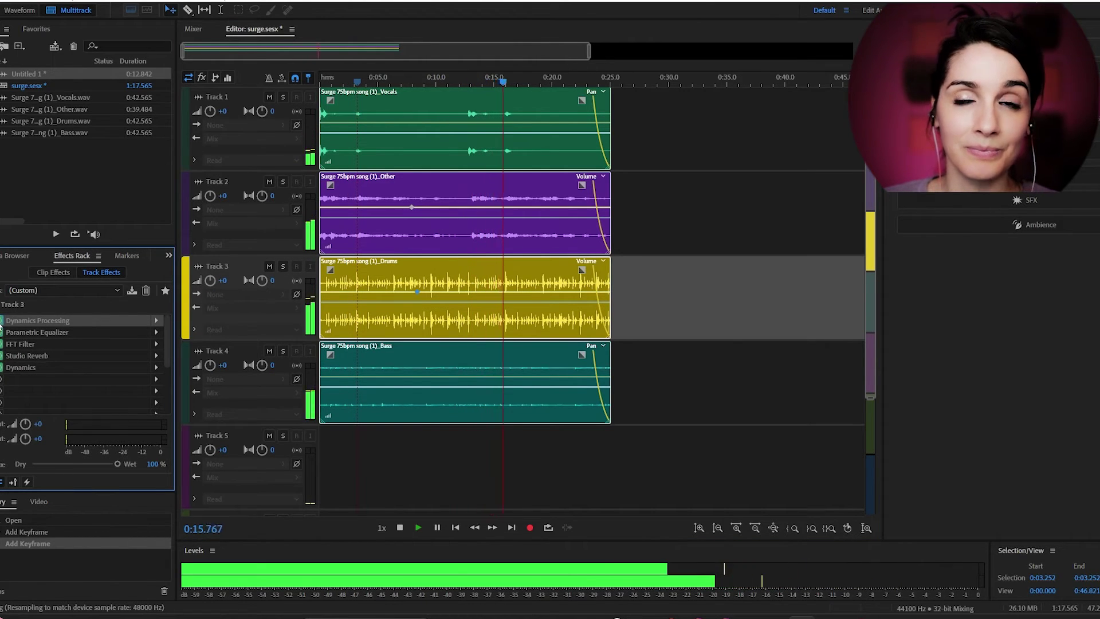
pyautogui.press('space')
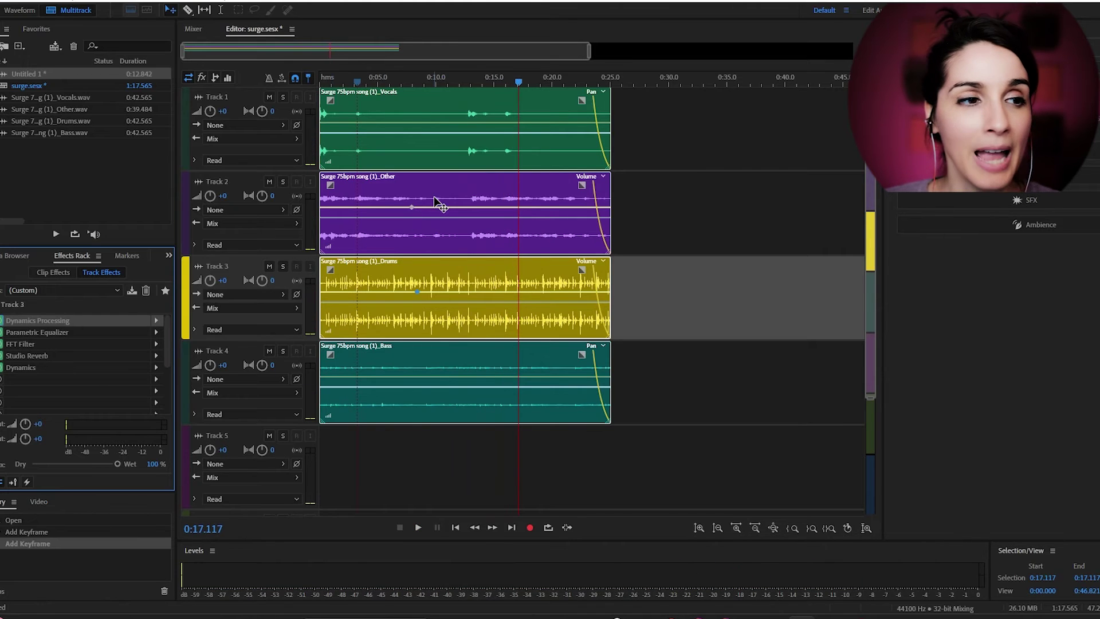
# Step: Enable Delay on the Other track and Studio Reverb on Vocals, replaying from about 6.8 seconds
pyautogui.click(435, 204)
pyautogui.click(2, 320)
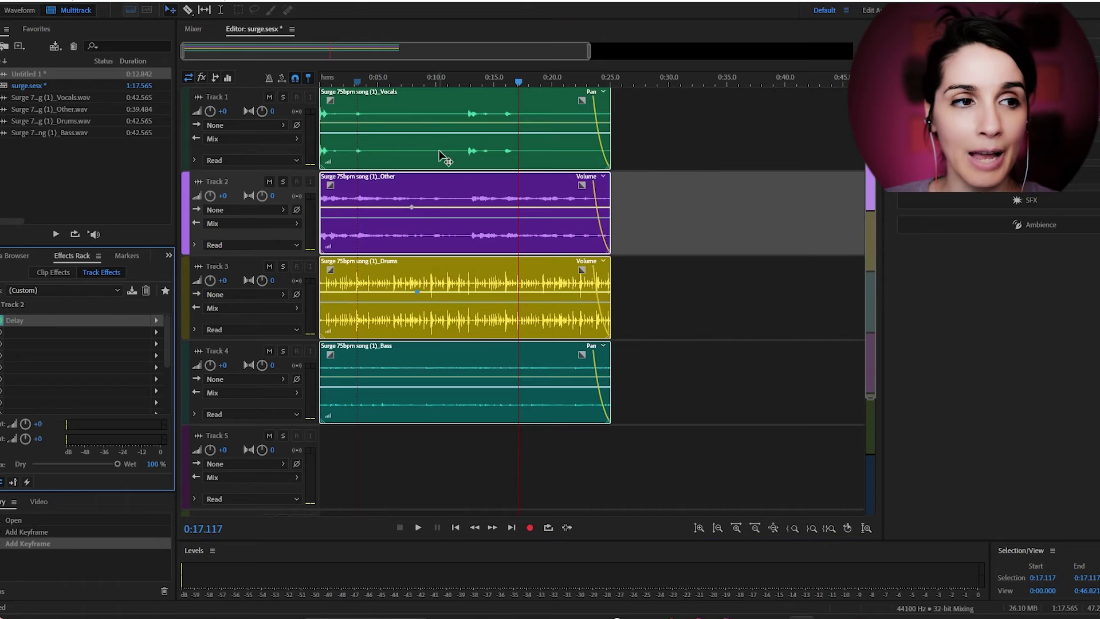
pyautogui.click(417, 136)
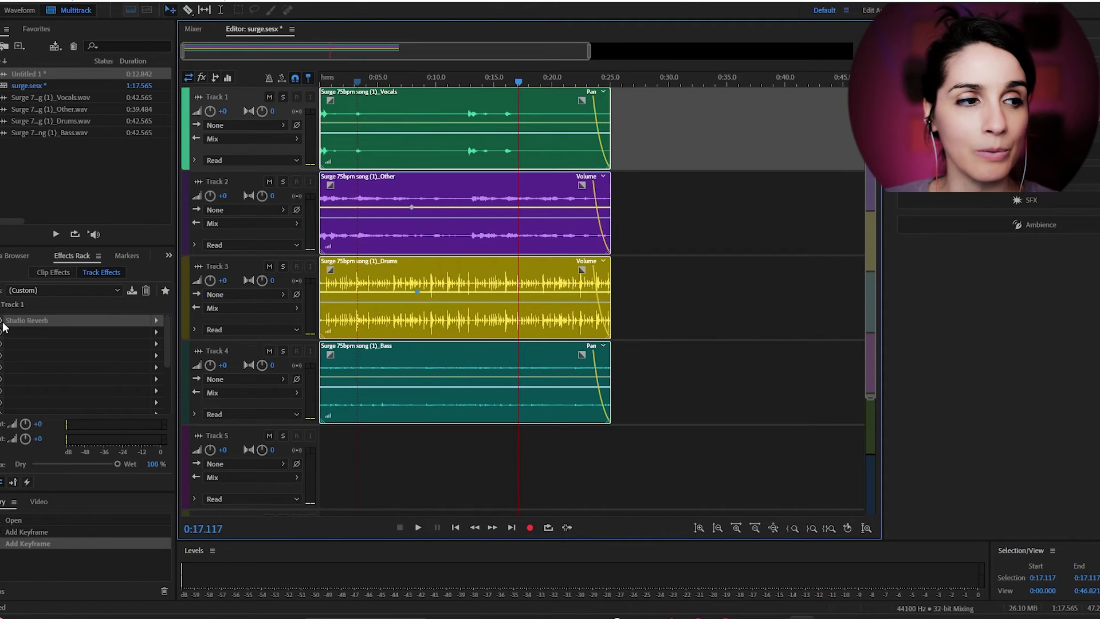
pyautogui.press('space')
pyautogui.press('space')
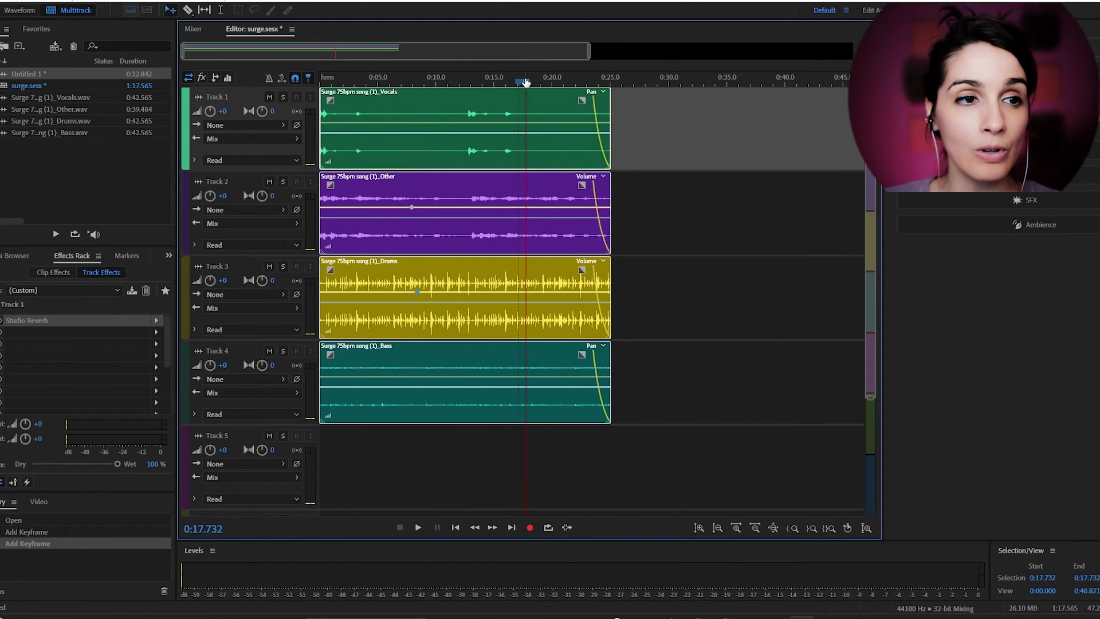
pyautogui.moveTo(526, 82); pyautogui.dragTo(462, 106)
pyautogui.press('space')
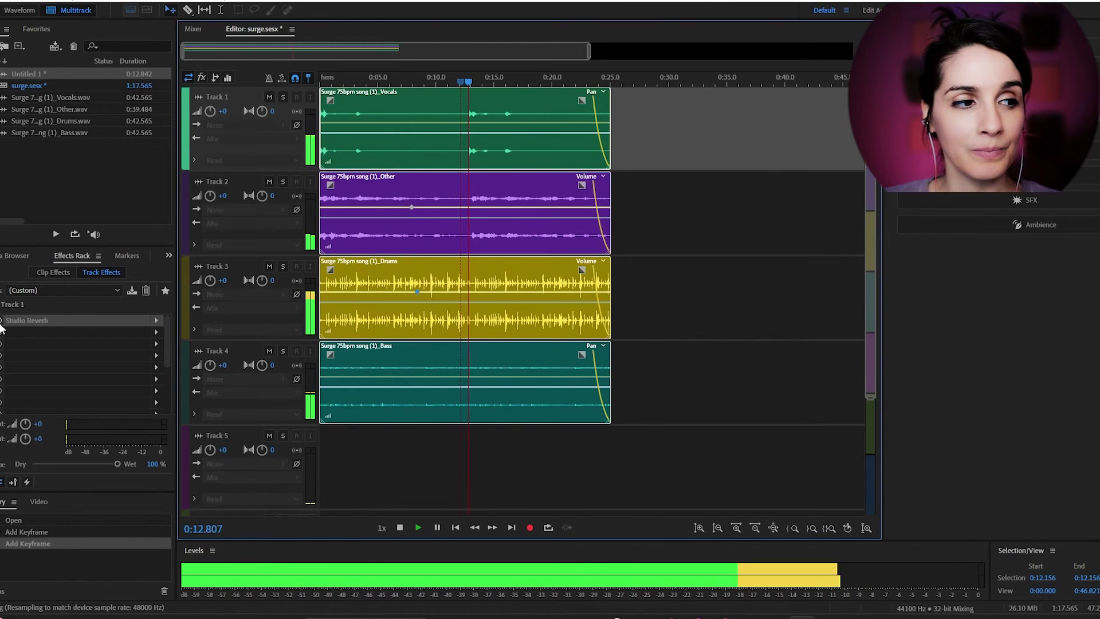
pyautogui.click(2, 327)
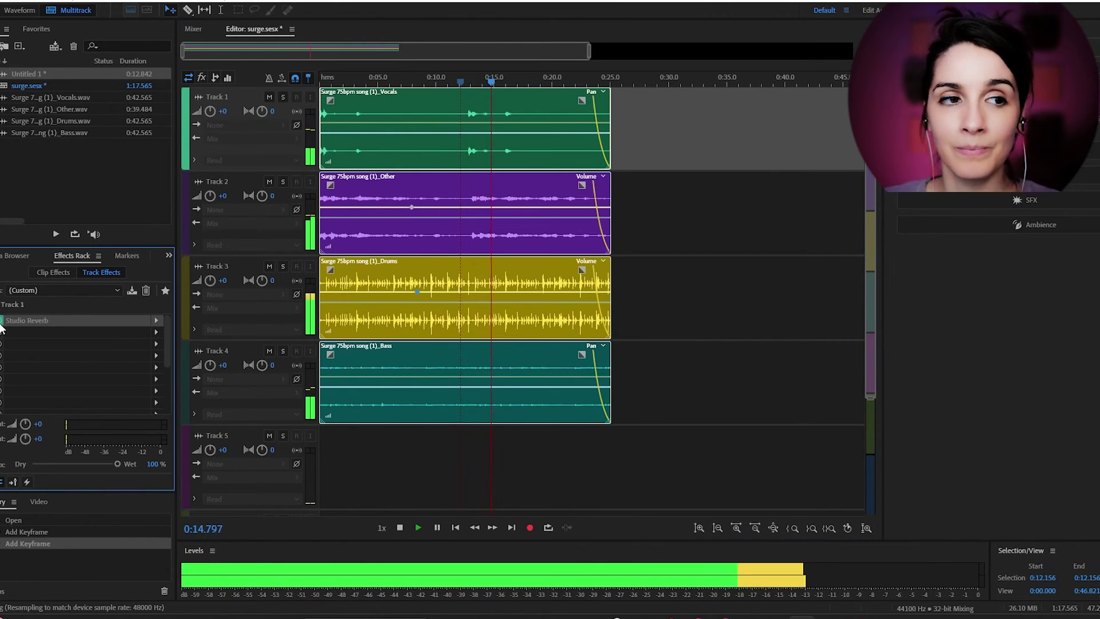
pyautogui.click(401, 384)
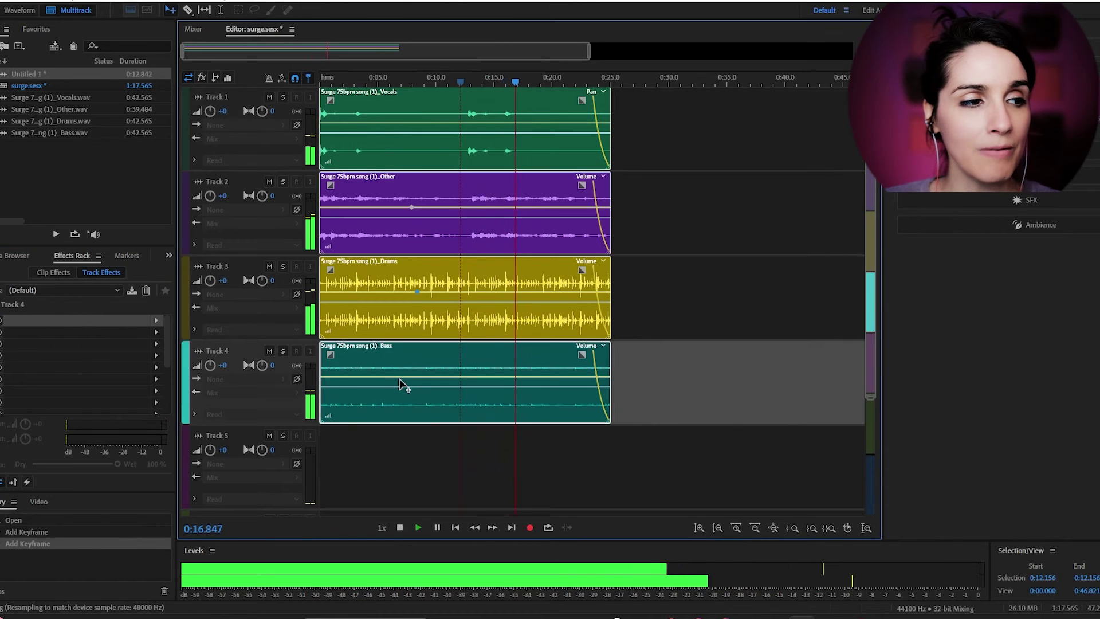
pyautogui.click(394, 318)
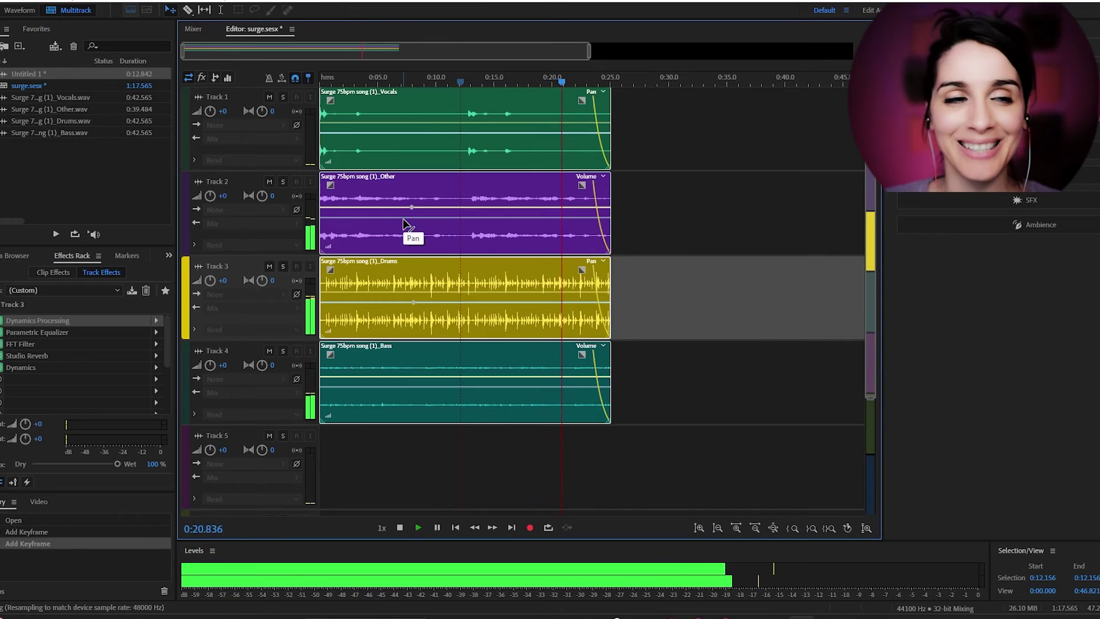
pyautogui.press('space')
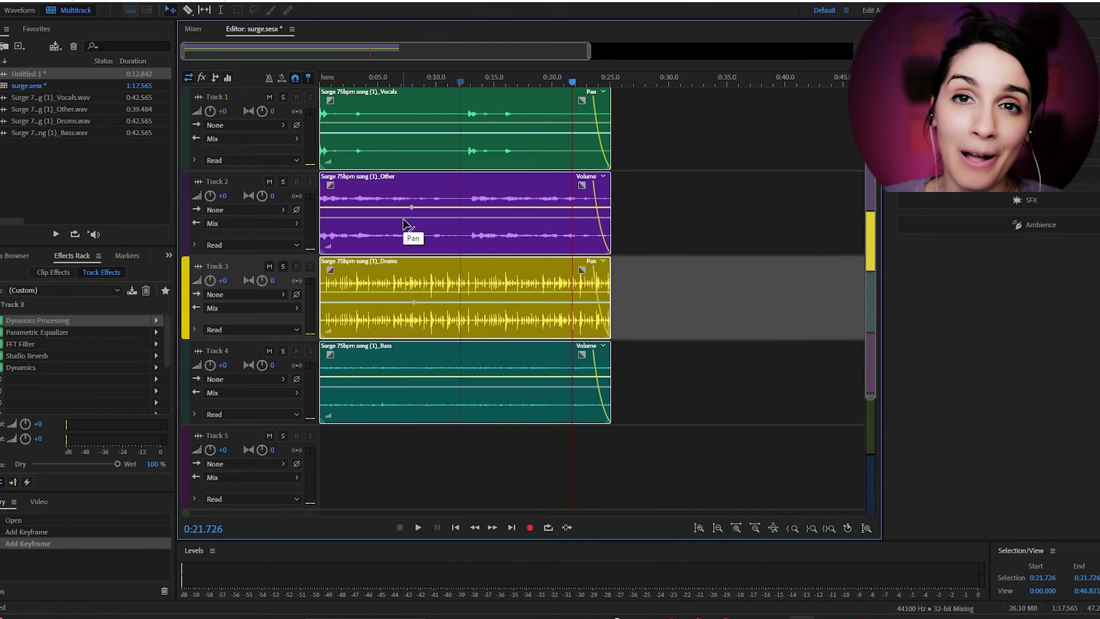